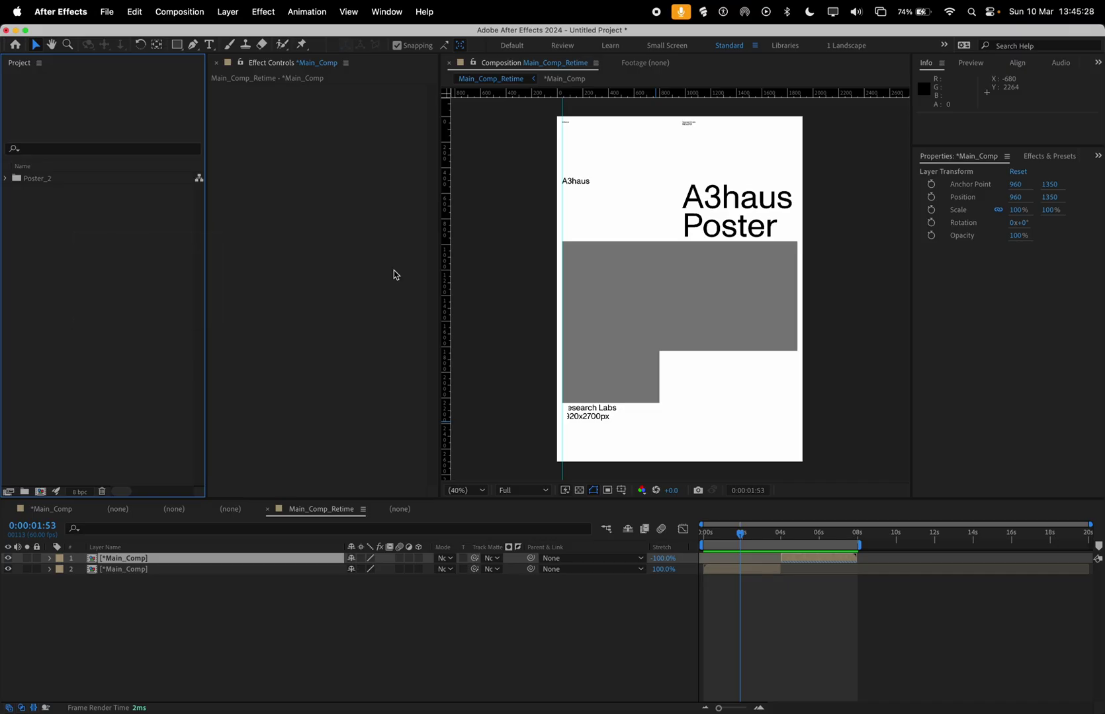
Create a new composition with a width of 1920 px and a height of 1920 px.
{"action": "key", "text": "super+n"}
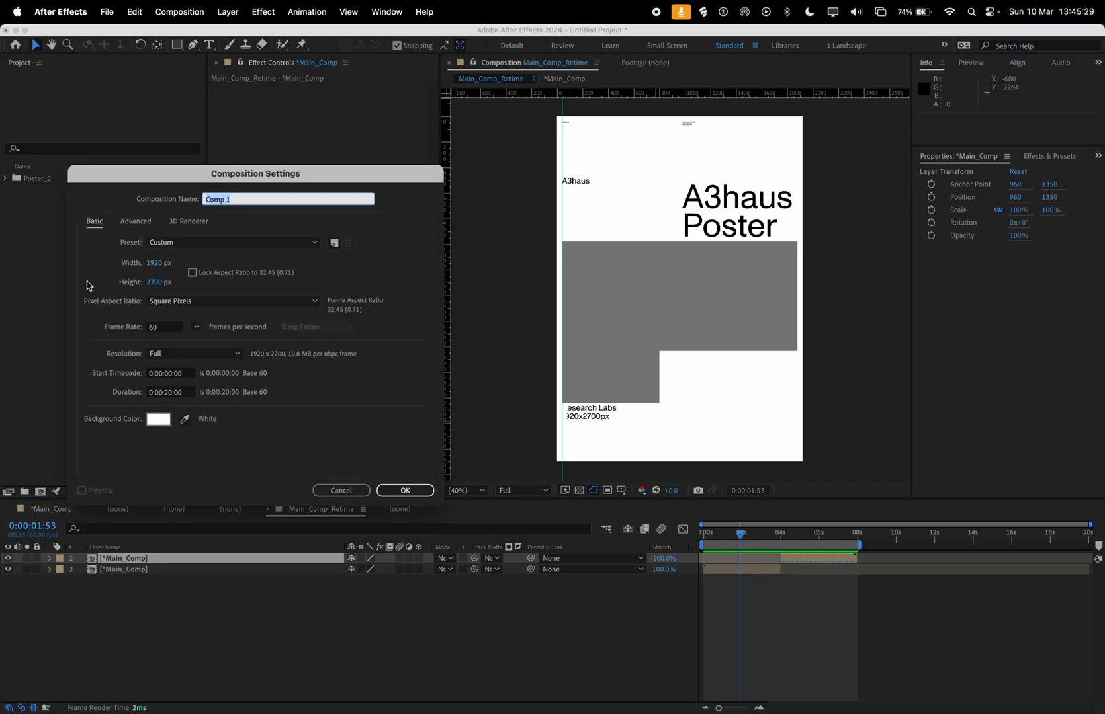
{"action": "left_click", "coordinate": [154, 282]}
{"action": "type", "text": "1920"}
{"action": "key", "text": "Return"}
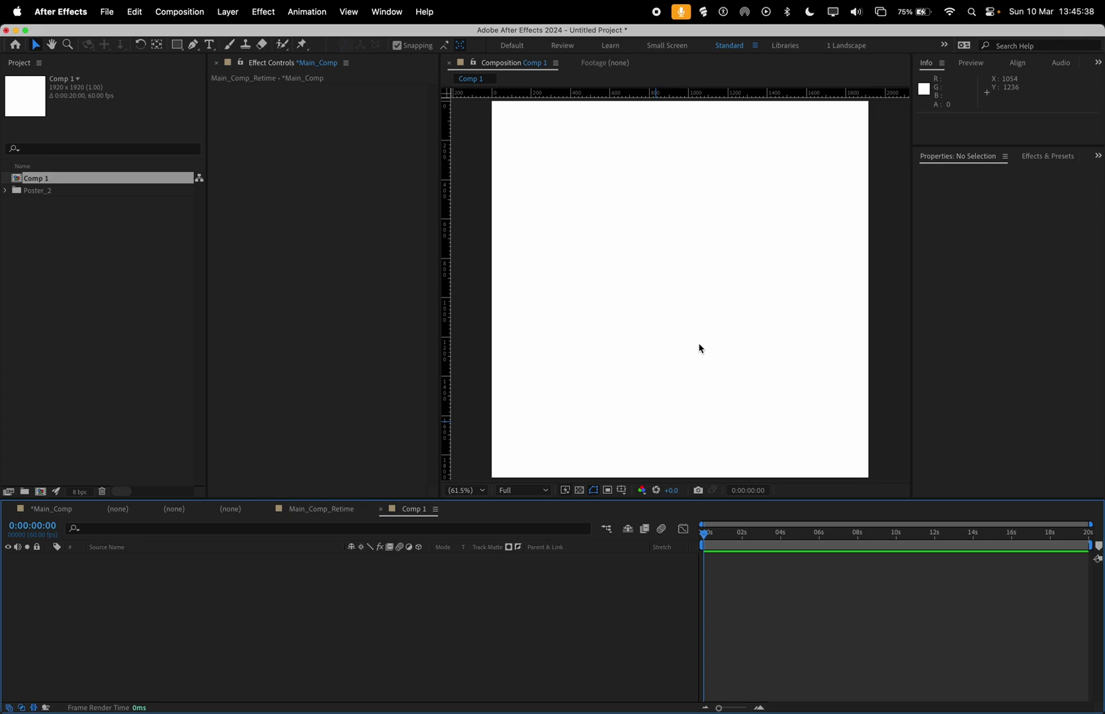
Add a centre-aligned text layer reading "A3haus Research" and enlarge its font size to about 121 px.
{"action": "key", "text": "super+alt+shift+t"}
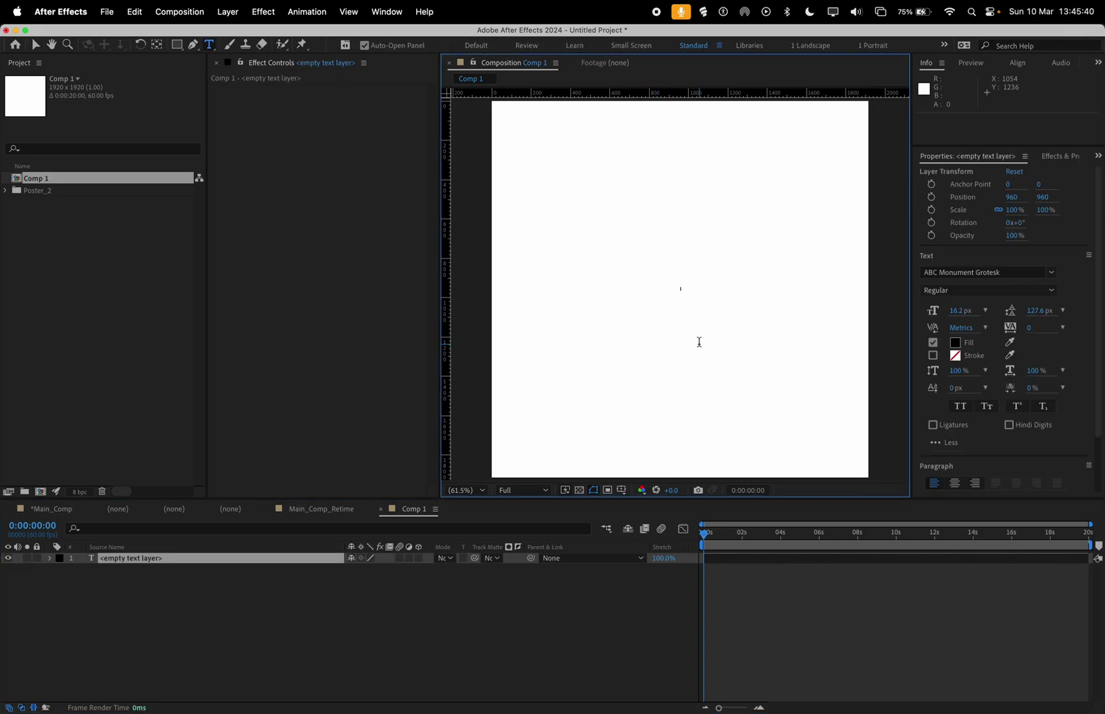
{"action": "type", "text": "A3h"}
{"action": "type", "text": "aus Res"}
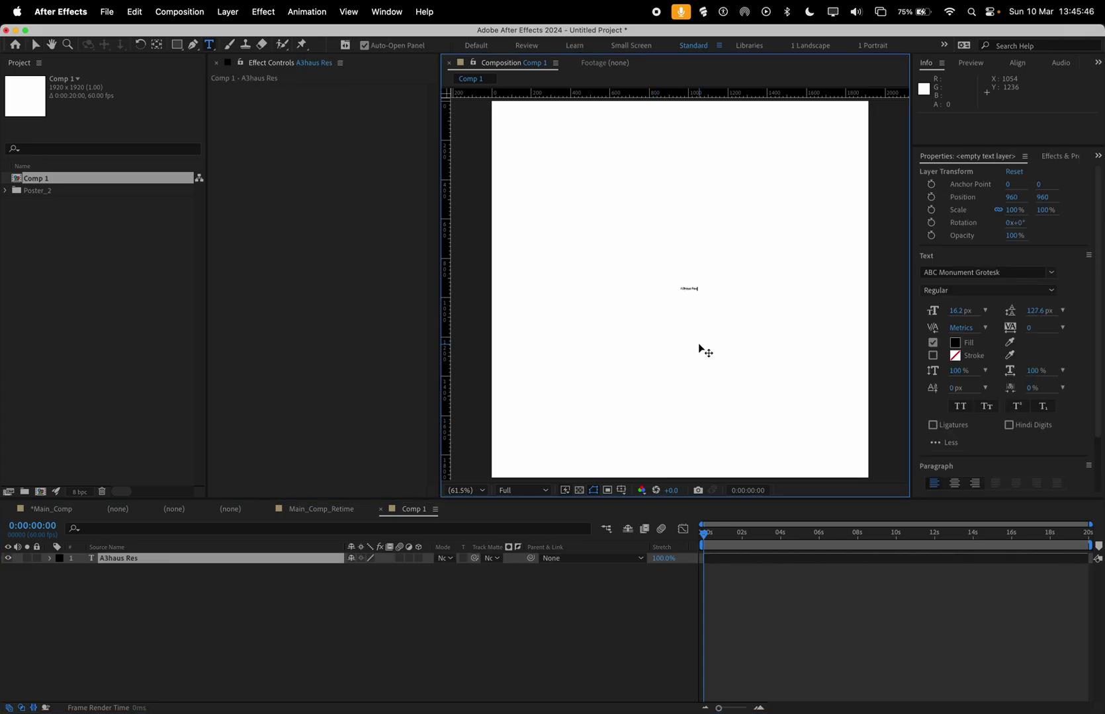
{"action": "type", "text": "earch"}
{"action": "left_click", "coordinate": [955, 482]}
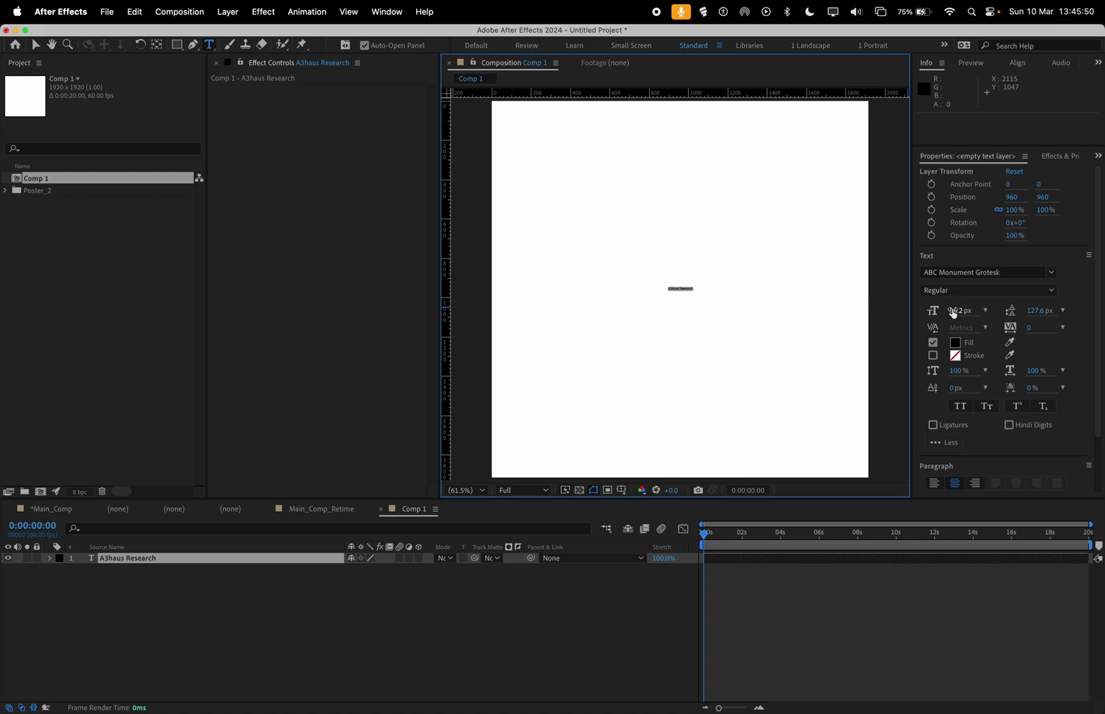
{"action": "left_click_drag", "start_coordinate": [952, 313], "coordinate": [1026, 306]}
{"action": "left_click", "coordinate": [844, 656]}
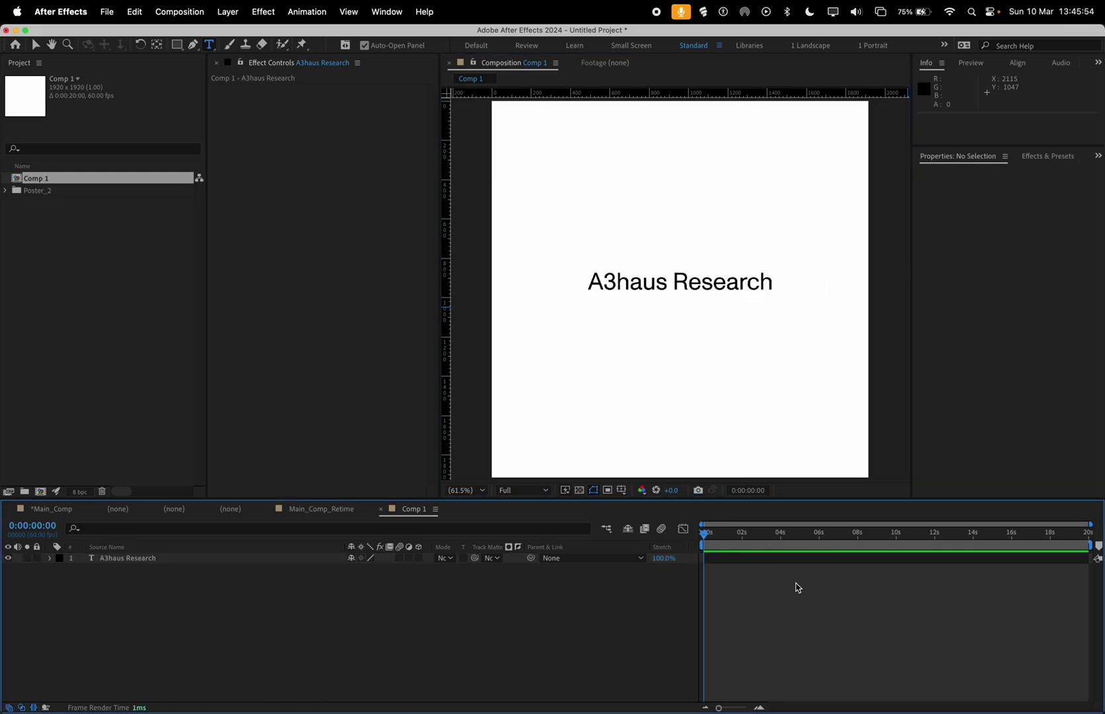
Align the A3haus Research text layer to the top edge of the composition.
{"action": "left_click", "coordinate": [799, 558]}
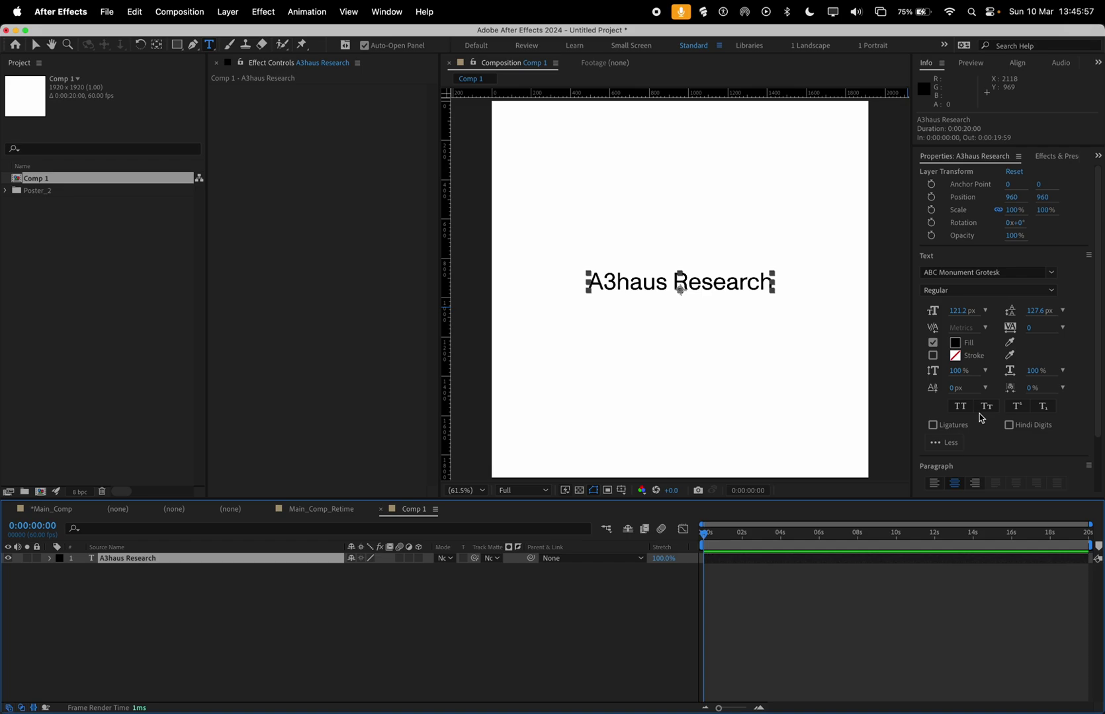
{"action": "left_click_drag", "start_coordinate": [1098, 307], "coordinate": [1099, 204]}
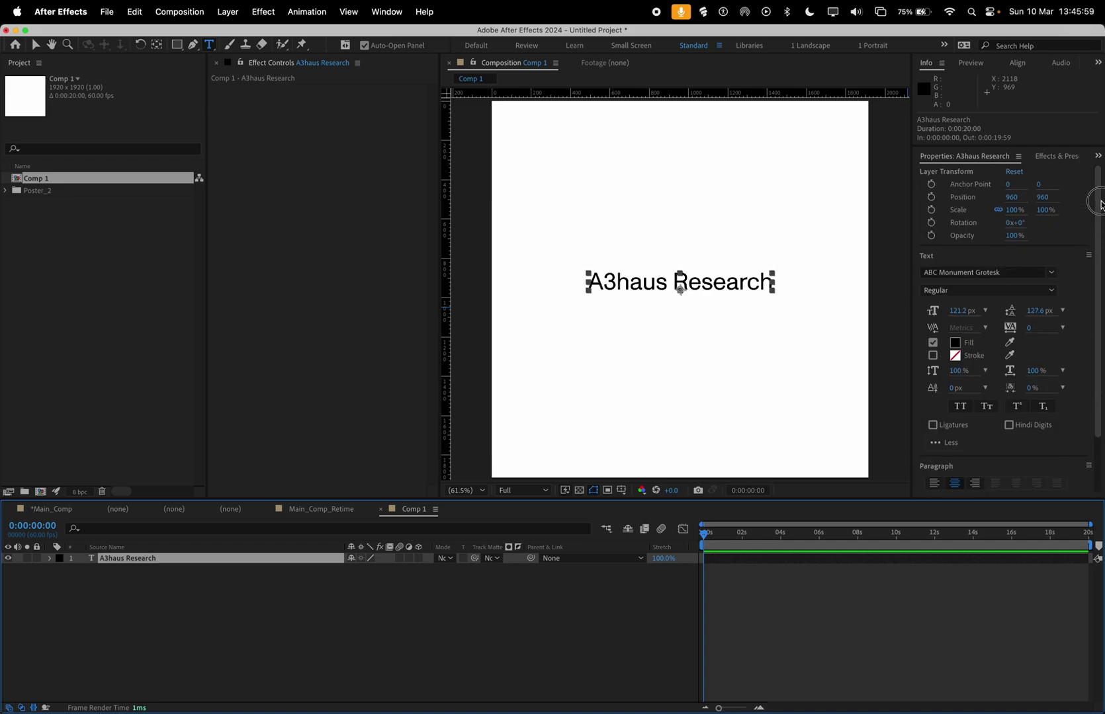
{"action": "left_click", "coordinate": [1017, 62]}
{"action": "left_click", "coordinate": [989, 94]}
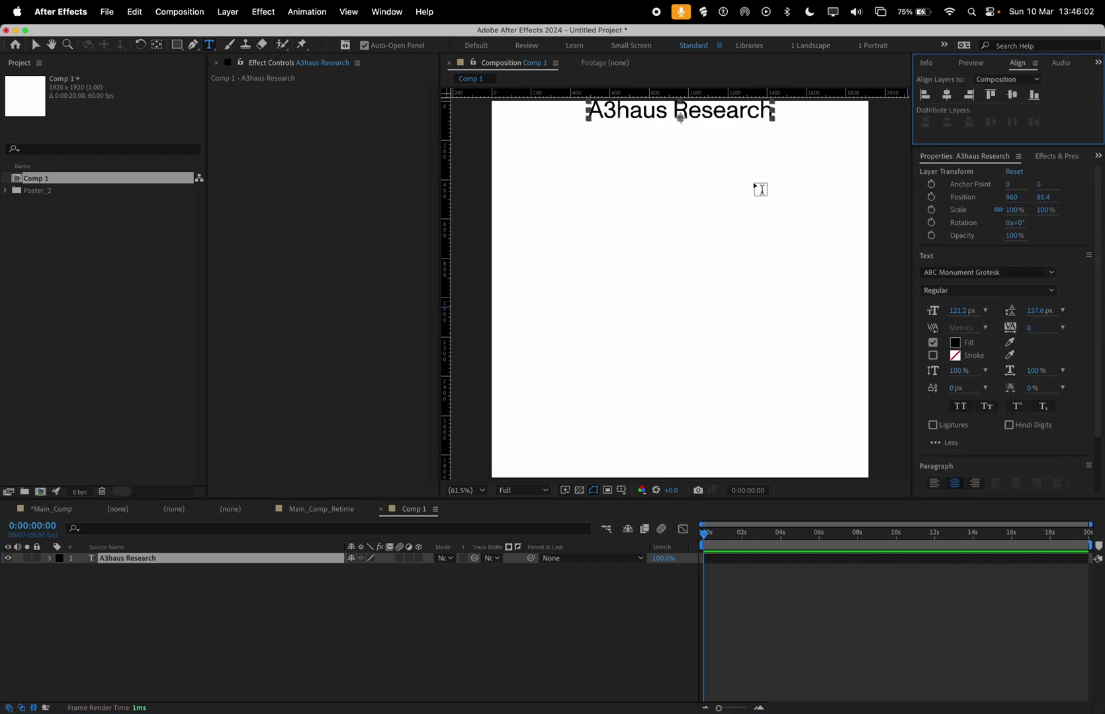
Copy the A3haus Research text and paste it repeatedly as new lines within the same text layer.
{"action": "left_click", "coordinate": [772, 111]}
{"action": "key", "text": "super+a"}
{"action": "key", "text": "super+c"}
{"action": "left_click", "coordinate": [772, 113]}
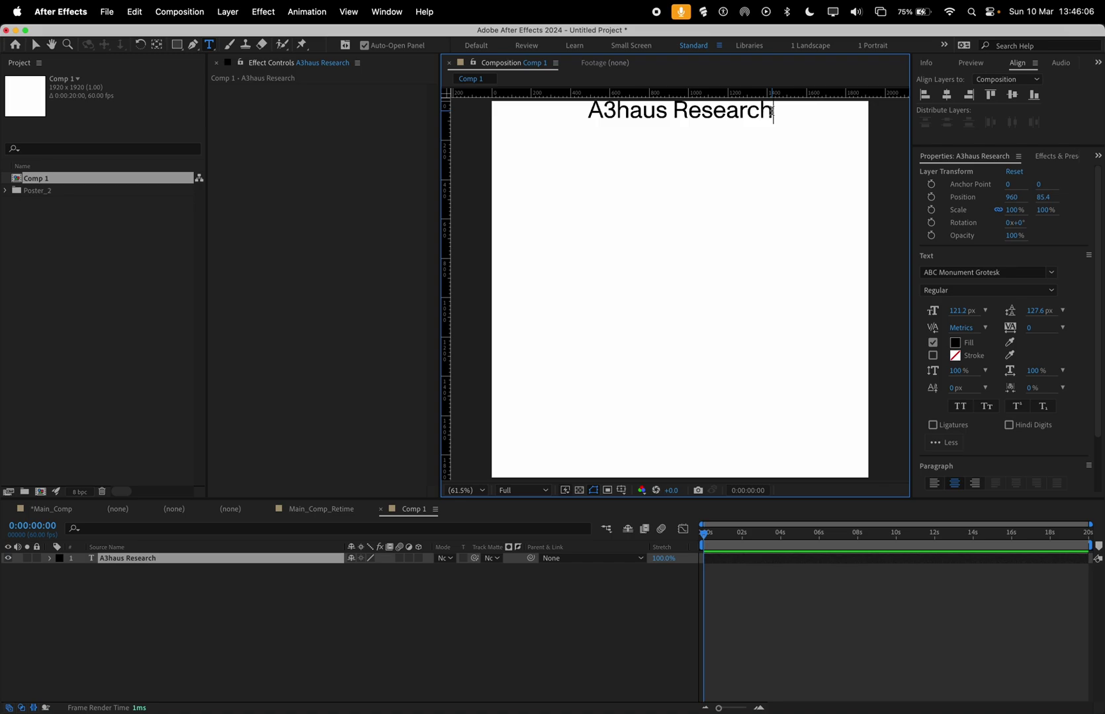
{"action": "key", "text": "Return"}
{"action": "key", "text": "super+v"}
{"action": "key", "text": "super+v"}
{"action": "key", "text": "super+v"}
{"action": "key", "text": "super+v"}
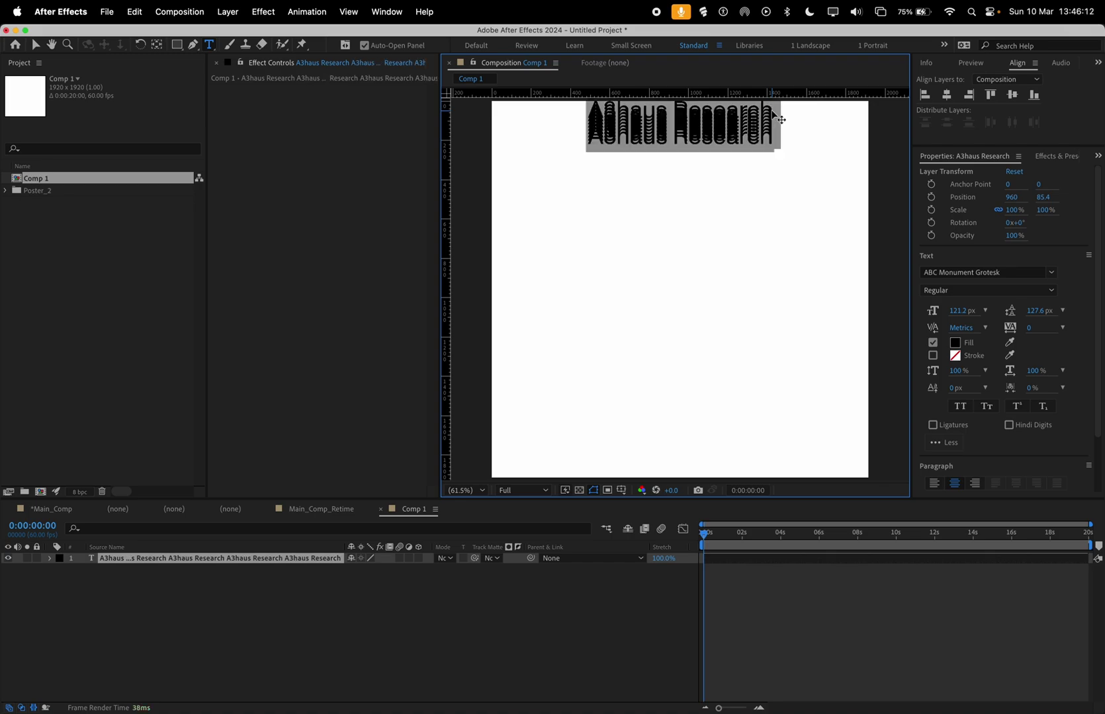
Set the repeated text's leading to 213.6 px and centre the block vertically in the composition.
{"action": "left_click_drag", "start_coordinate": [1030, 313], "coordinate": [1101, 356]}
{"action": "left_click", "coordinate": [1037, 311]}
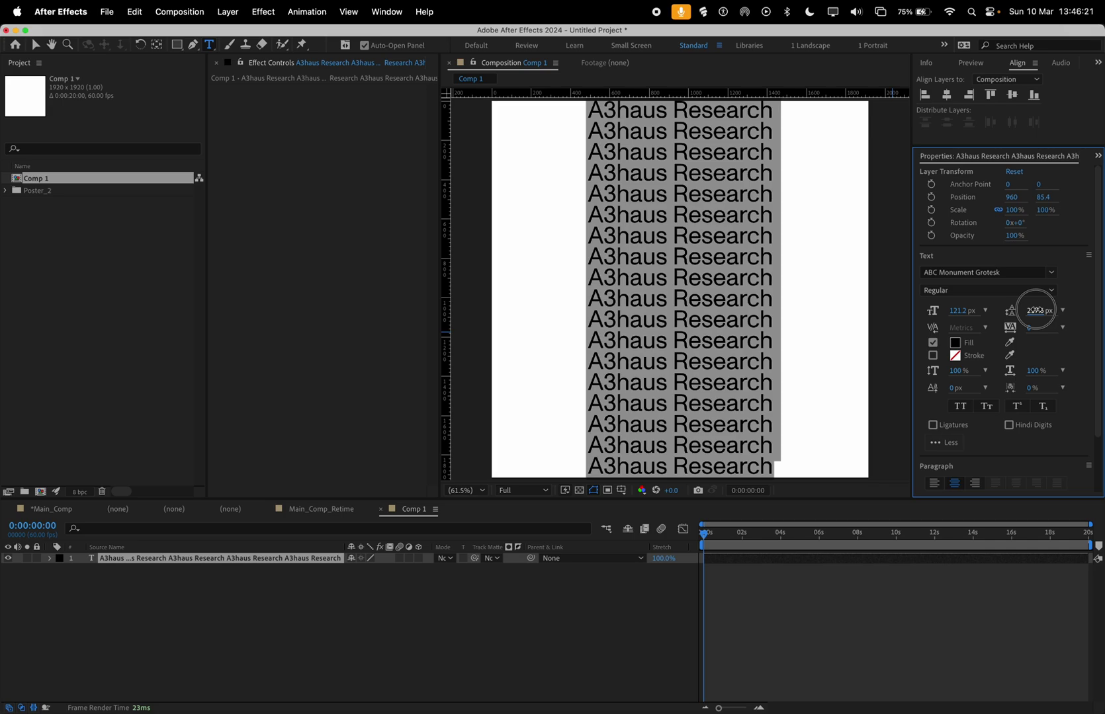
{"action": "left_click_drag", "start_coordinate": [1038, 309], "coordinate": [1030, 312]}
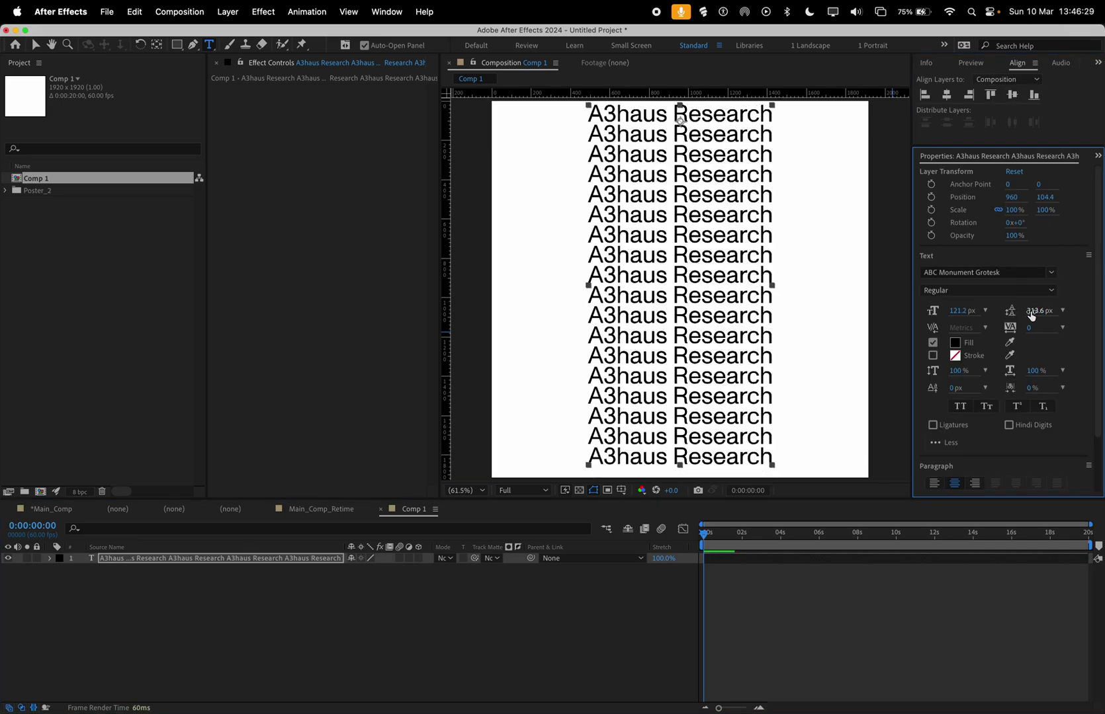
{"action": "left_click", "coordinate": [1012, 95]}
{"action": "left_click", "coordinate": [940, 683]}
{"action": "left_click_drag", "start_coordinate": [773, 463], "coordinate": [590, 135]}
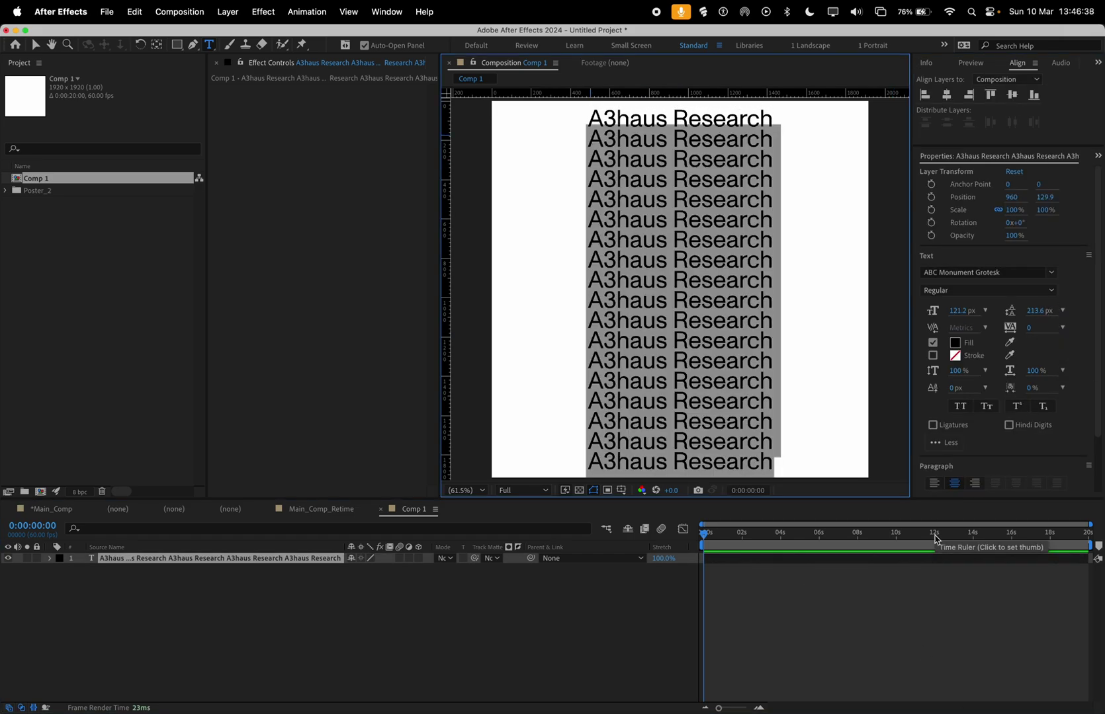
{"action": "left_click", "coordinate": [924, 561]}
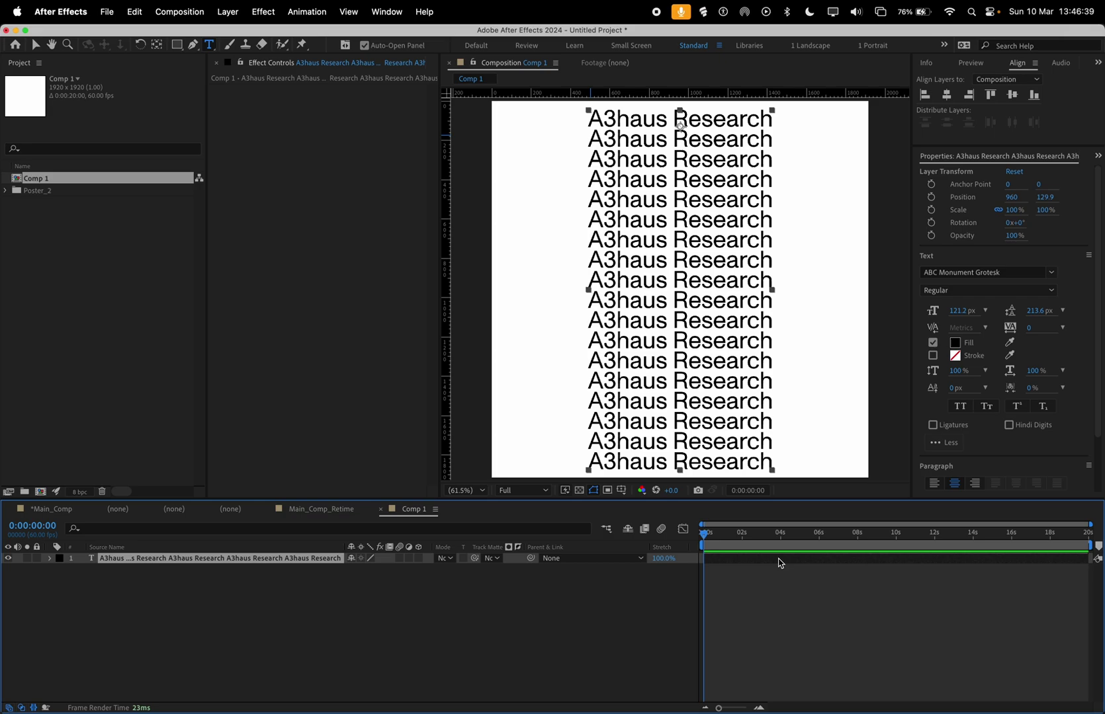
Increase the whole text block's font size to 230.2 px and its leading to 318.6 px.
{"action": "left_click", "coordinate": [711, 268]}
{"action": "key", "text": "super+a"}
{"action": "left_click_drag", "start_coordinate": [955, 311], "coordinate": [1084, 298]}
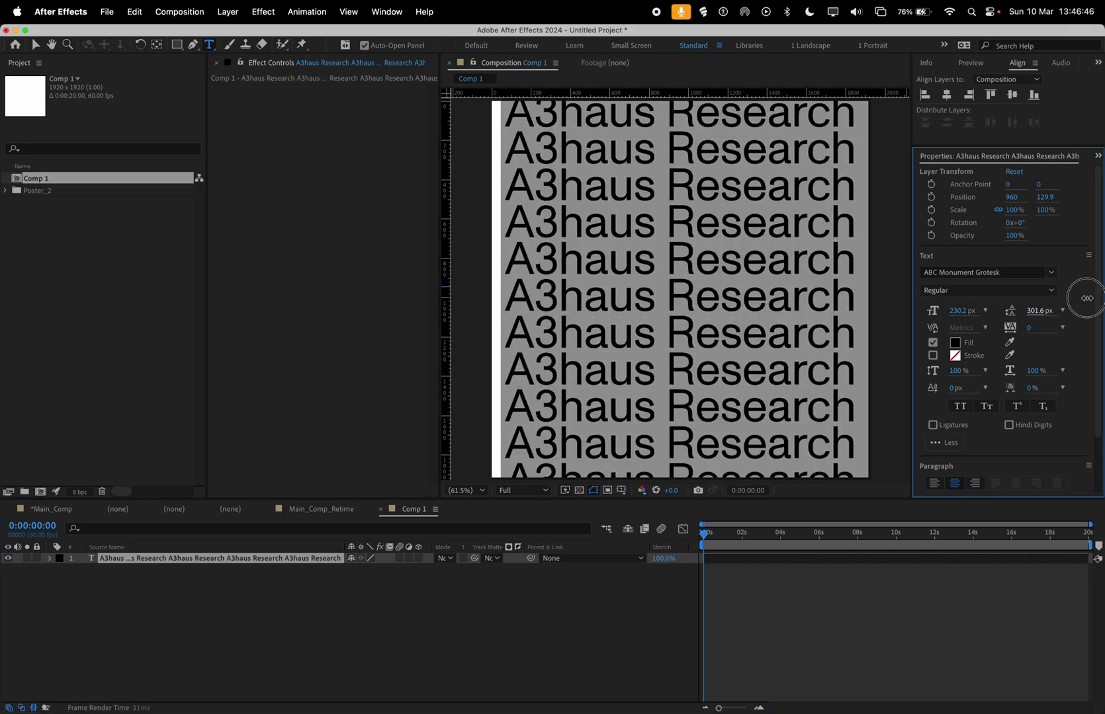
Delete the lower lines of the A3haus Research text block, keeping the top five.
{"action": "left_click", "coordinate": [721, 316]}
{"action": "scroll", "coordinate": [605, 320], "scroll_direction": "down", "scroll_amount": 2}
{"action": "left_click_drag", "start_coordinate": [589, 304], "coordinate": [892, 633]}
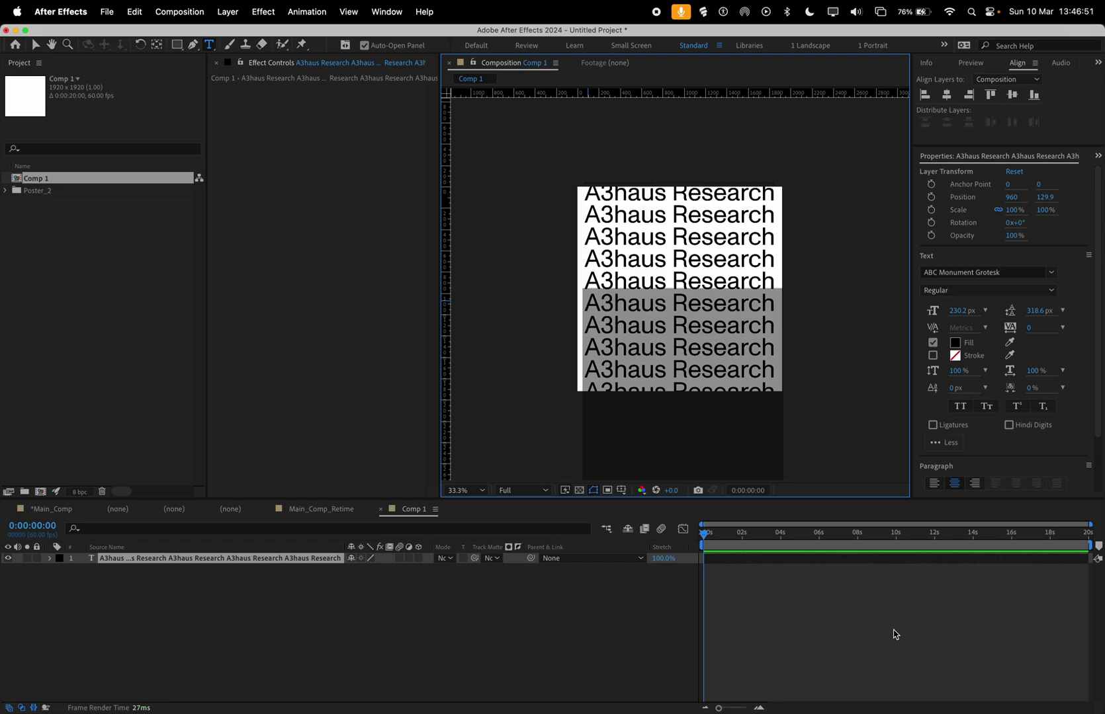
{"action": "key", "text": "BackSpace"}
Replace the entire contents of the text layer with the single word "A3haus".
{"action": "double_click", "coordinate": [672, 281]}
{"action": "scroll", "coordinate": [839, 299], "scroll_direction": "down", "scroll_amount": 2}
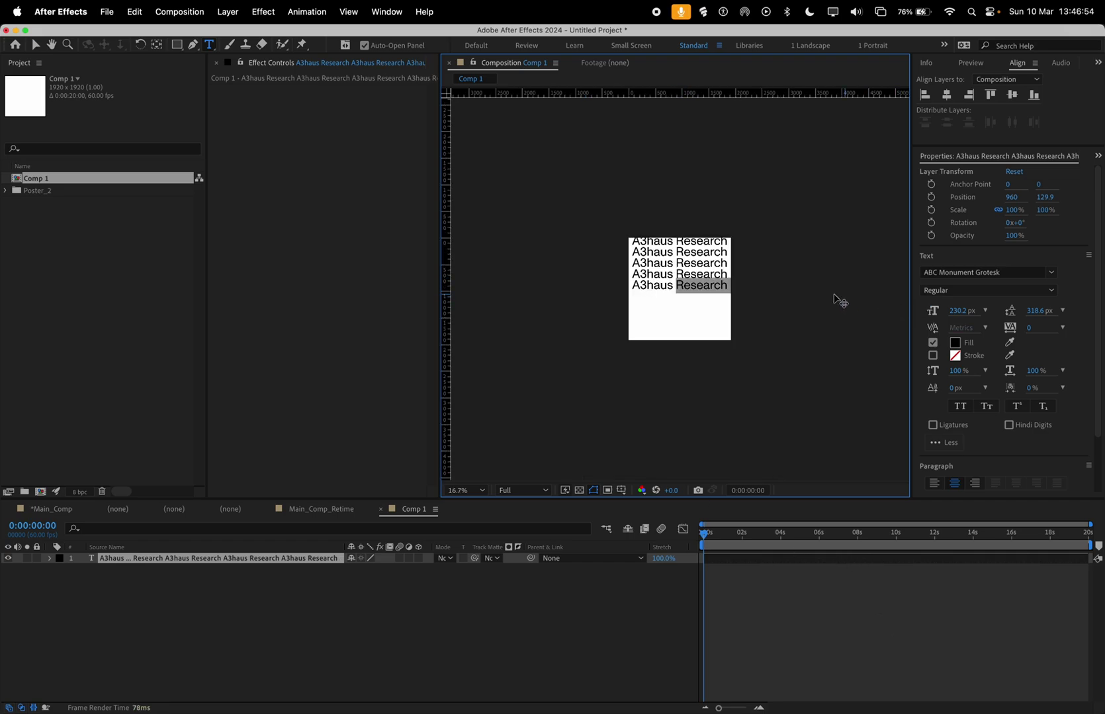
{"action": "left_click", "coordinate": [678, 284]}
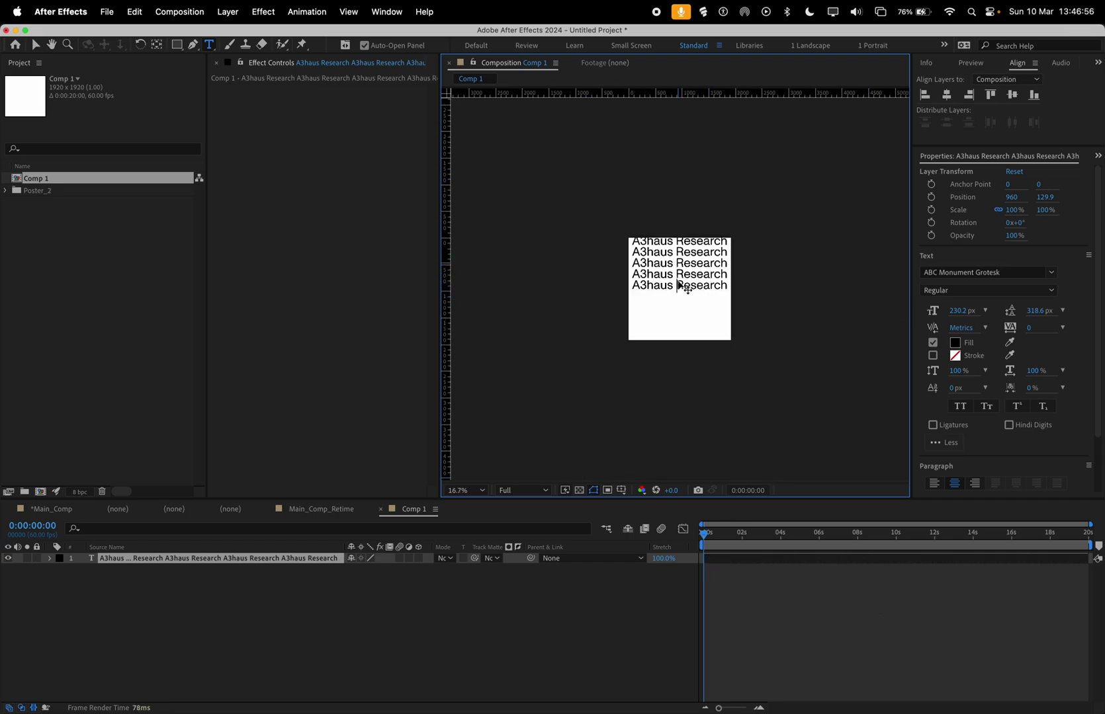
{"action": "key", "text": "super+a"}
{"action": "type", "text": "A"}
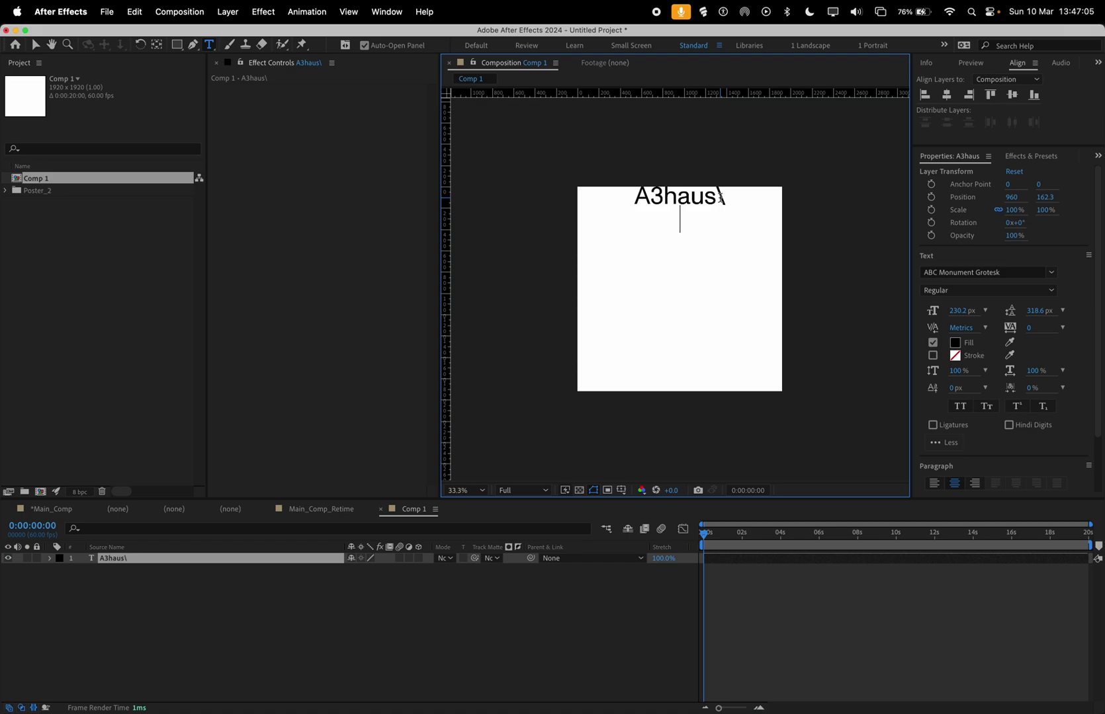
{"action": "key", "text": "BackSpace"}
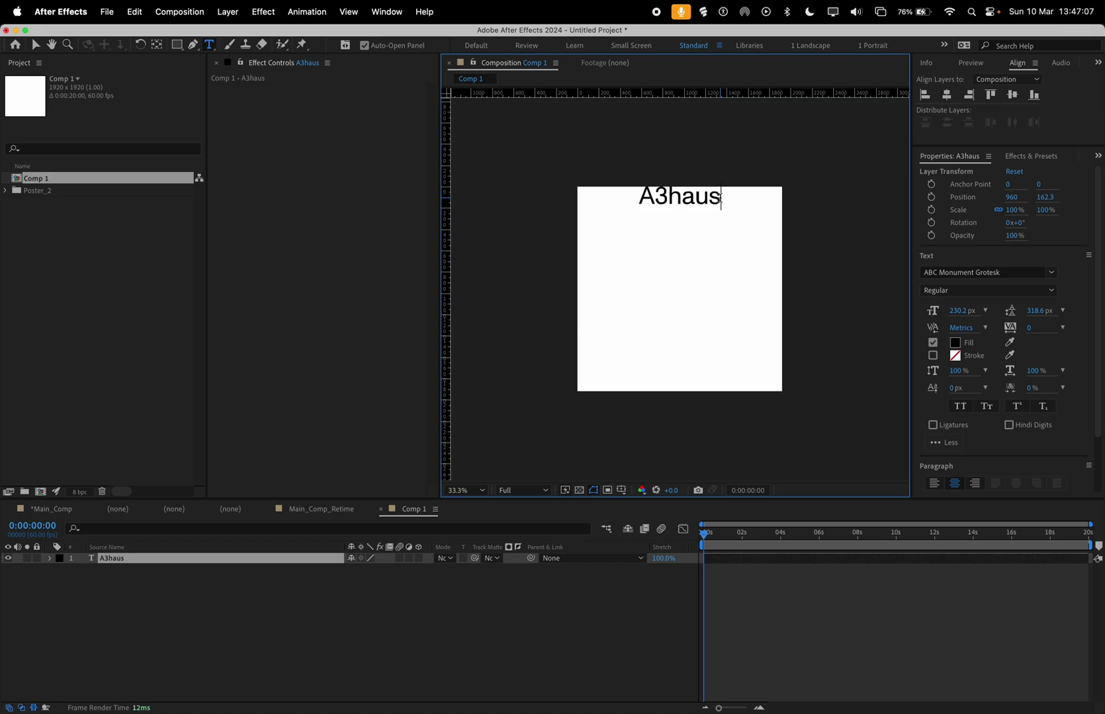
Paste the word A3haus on further lines until nine stacked lines fill the composition's height.
{"action": "key", "text": "Return"}
{"action": "key", "text": "super+v"}
{"action": "key", "text": "super+v"}
{"action": "key", "text": "Return"}
{"action": "key", "text": "super+v"}
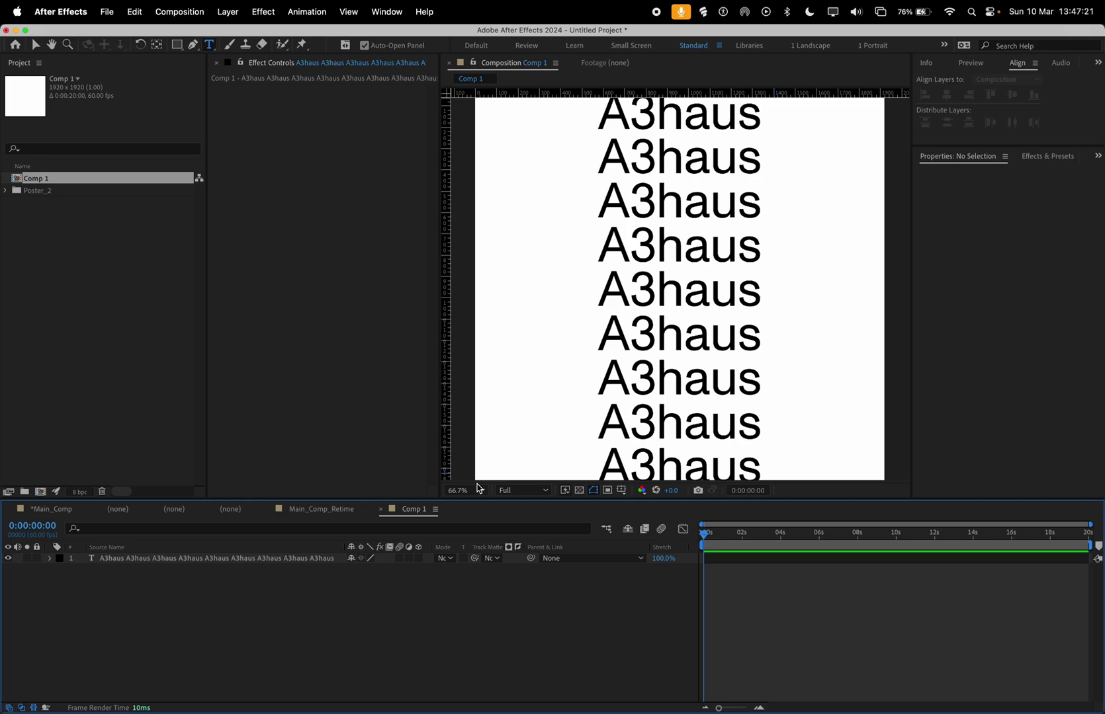
Duplicate the A3haus text layer and lower the opacity of the bottom copy to 35%.
{"action": "left_click", "coordinate": [296, 559]}
{"action": "key", "text": "super+d"}
{"action": "left_click", "coordinate": [263, 570]}
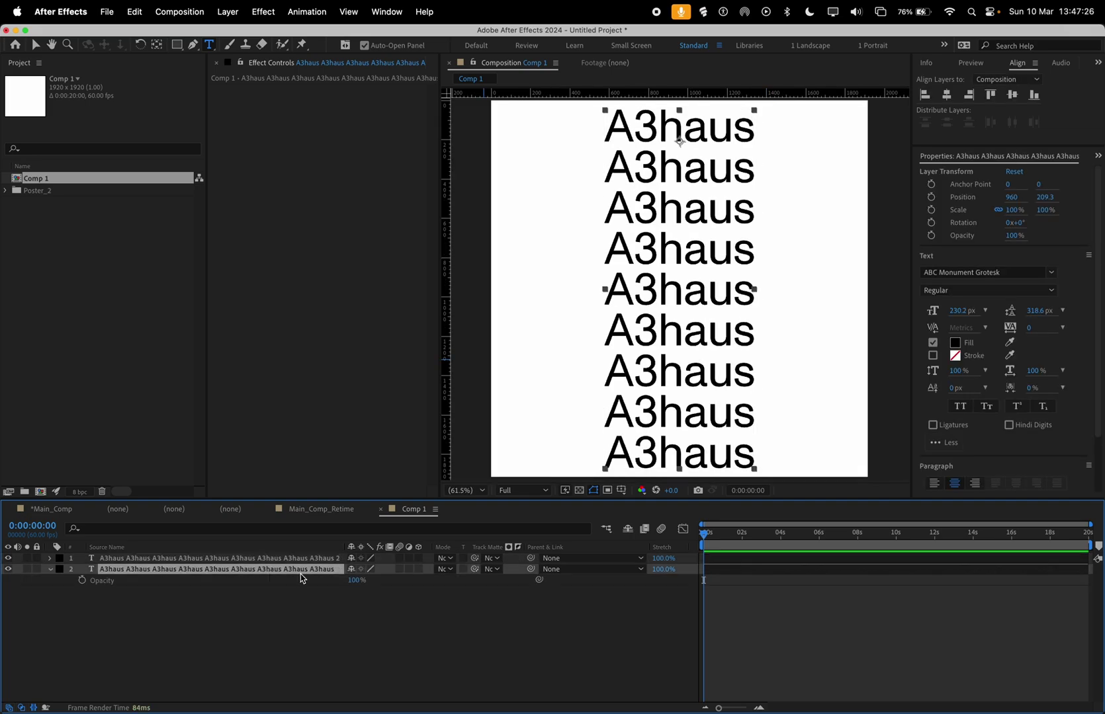
{"action": "left_click_drag", "start_coordinate": [357, 580], "coordinate": [320, 587]}
{"action": "left_click", "coordinate": [320, 589]}
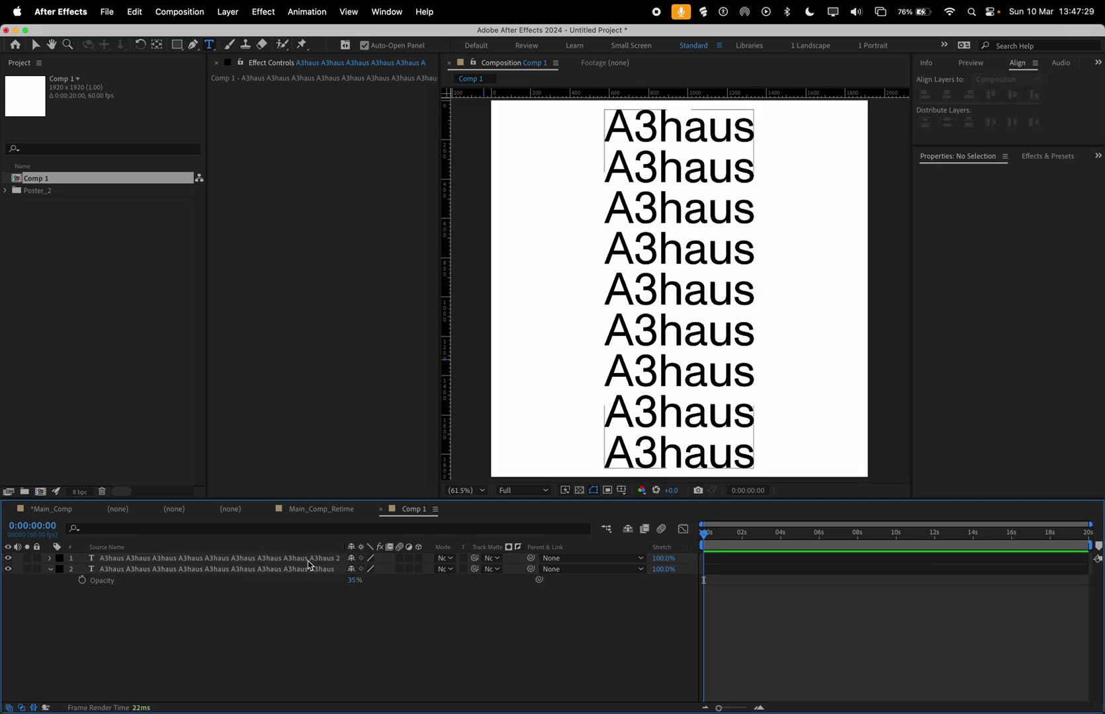
Delete every line except the first A3haus from the upper text layer.
{"action": "double_click", "coordinate": [307, 562]}
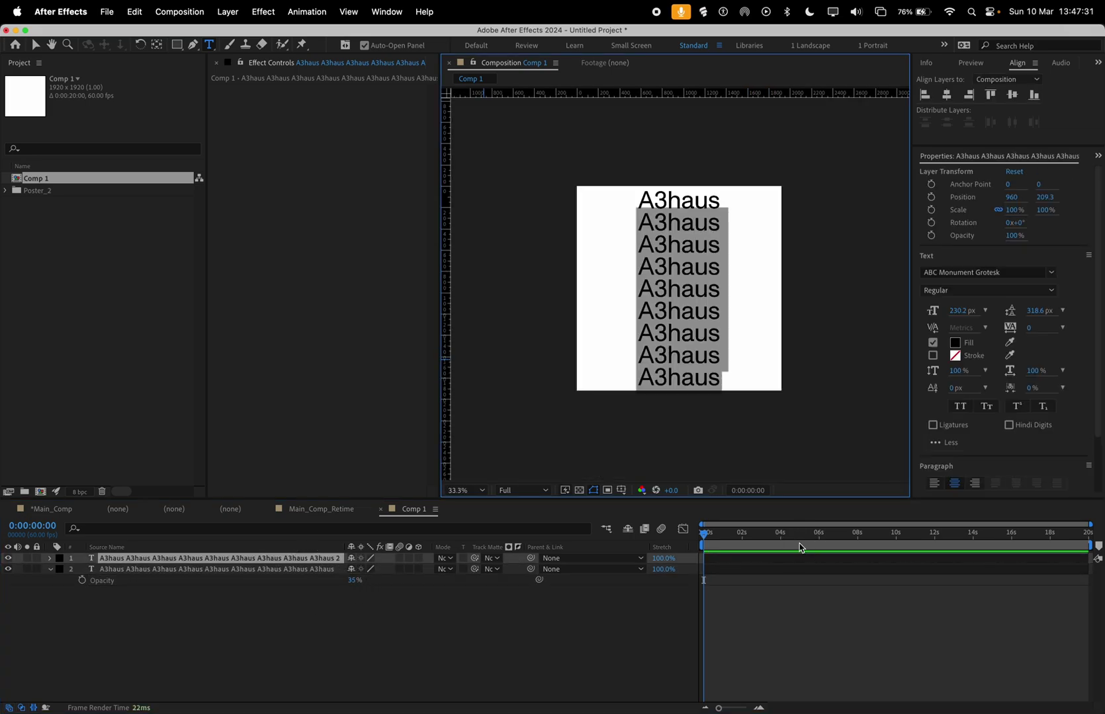
{"action": "key", "text": "BackSpace"}
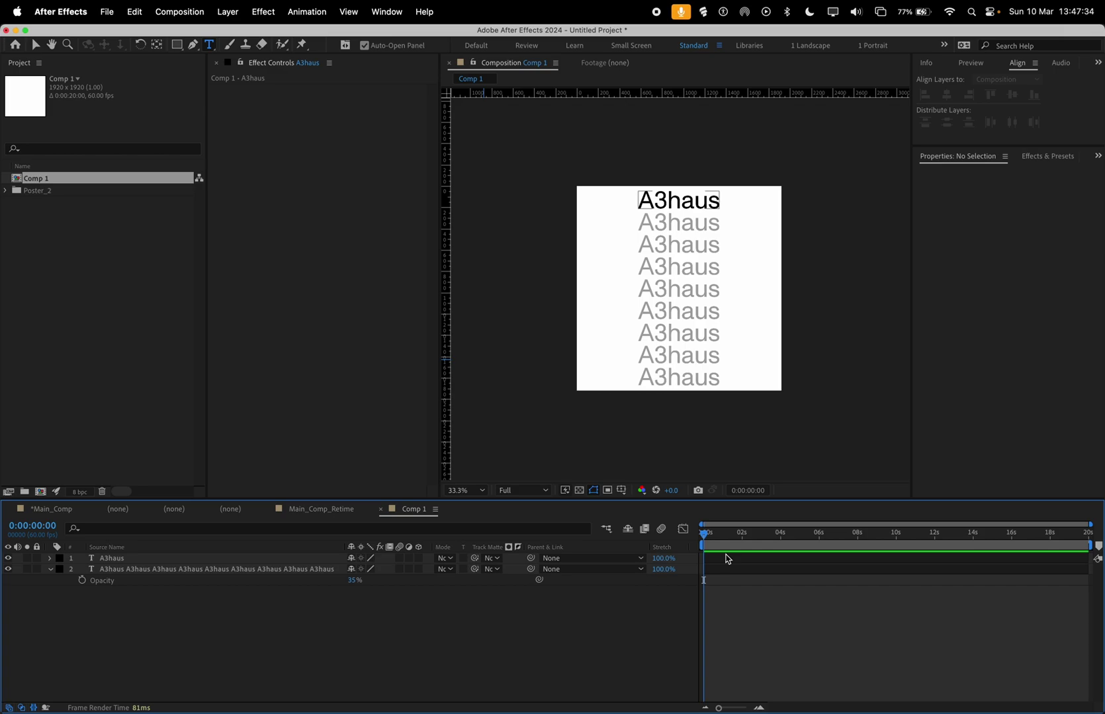
Add a Tracking text animator to the single-line A3haus layer.
{"action": "left_click", "coordinate": [728, 559]}
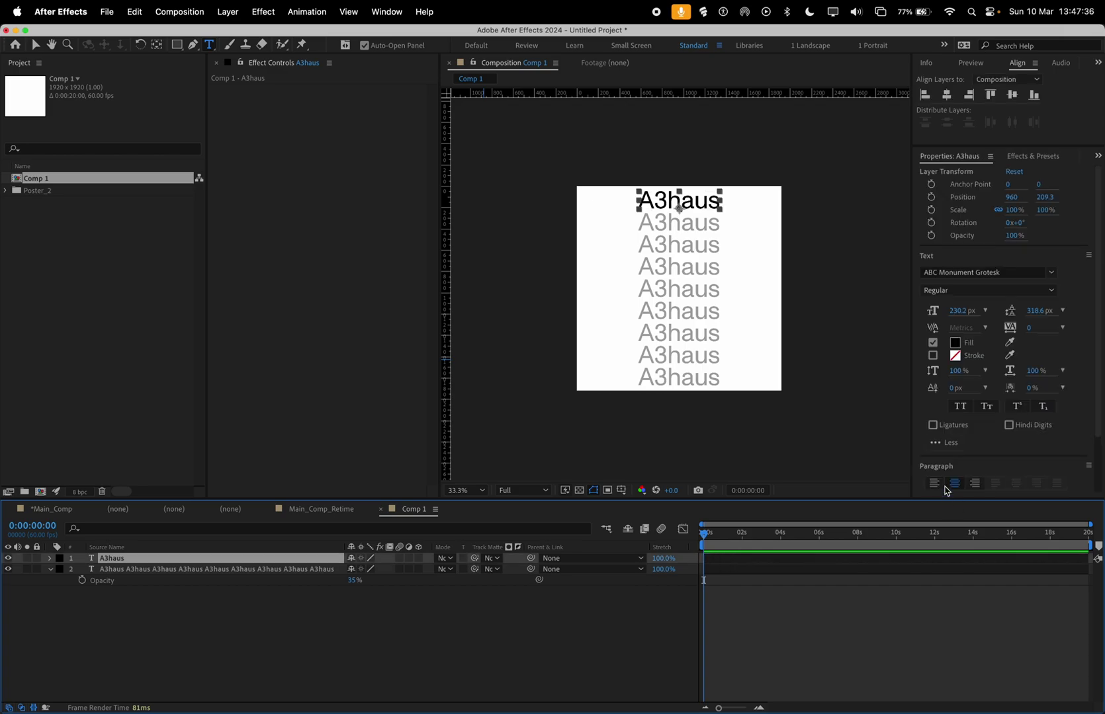
{"action": "left_click", "coordinate": [51, 559]}
{"action": "left_click", "coordinate": [61, 570]}
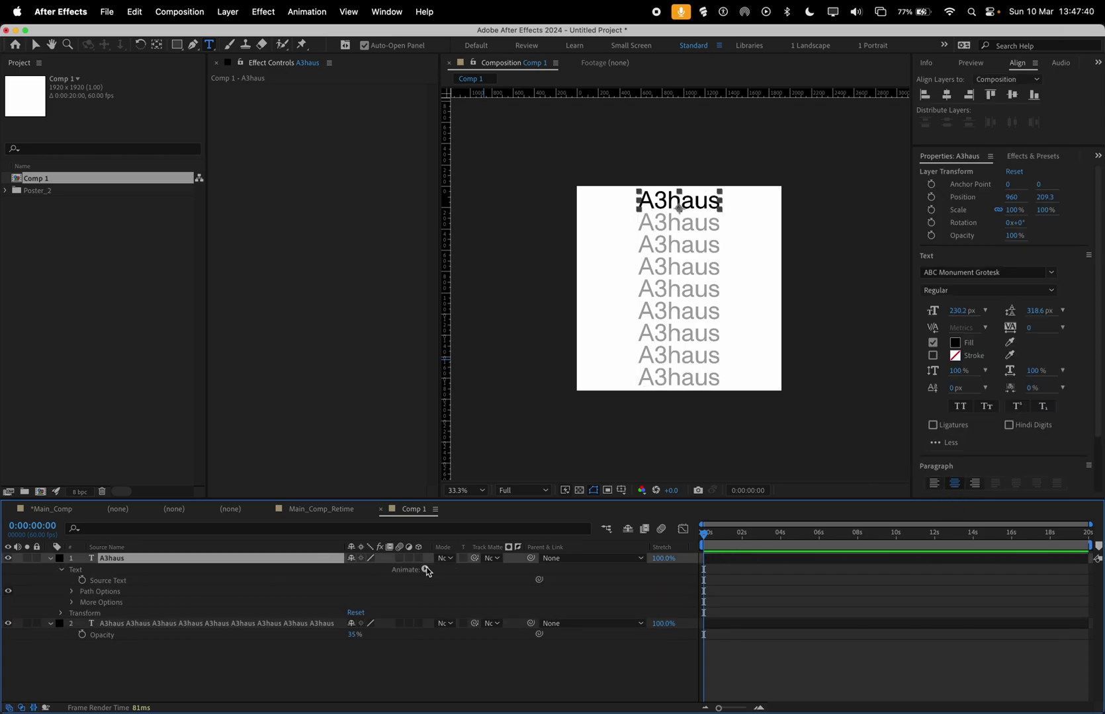
{"action": "left_click", "coordinate": [426, 572]}
{"action": "left_click", "coordinate": [448, 616]}
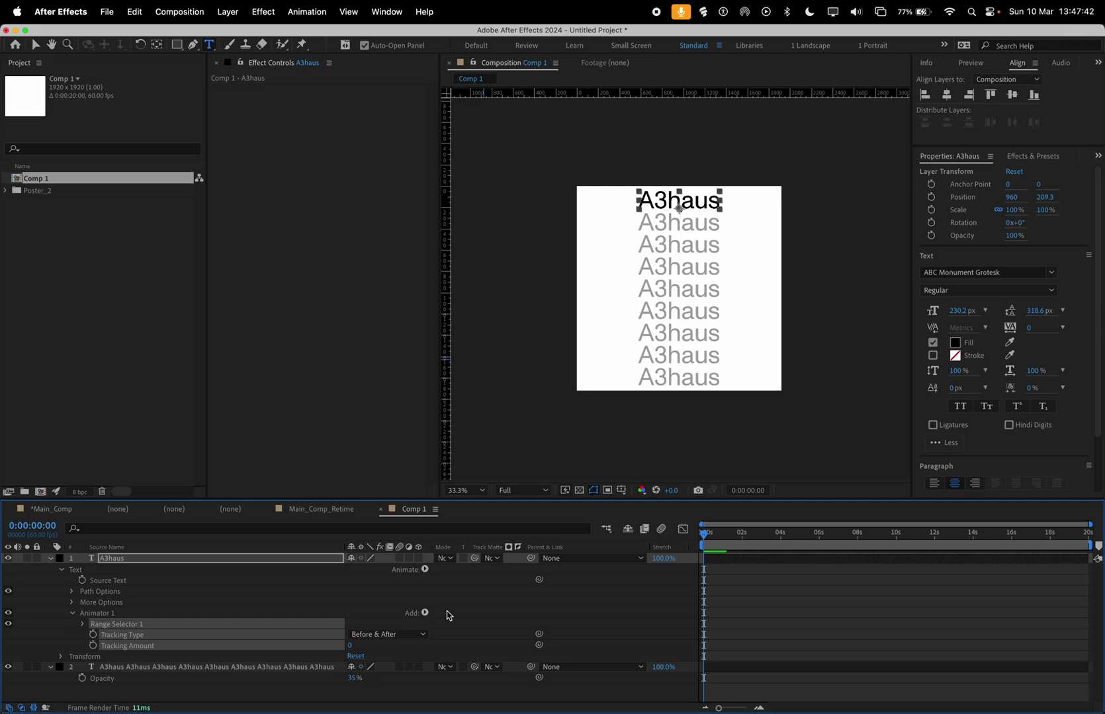
Keyframe the Tracking Amount at the start of the composition and remove the Tracking Type keyframe.
{"action": "left_click", "coordinate": [93, 645]}
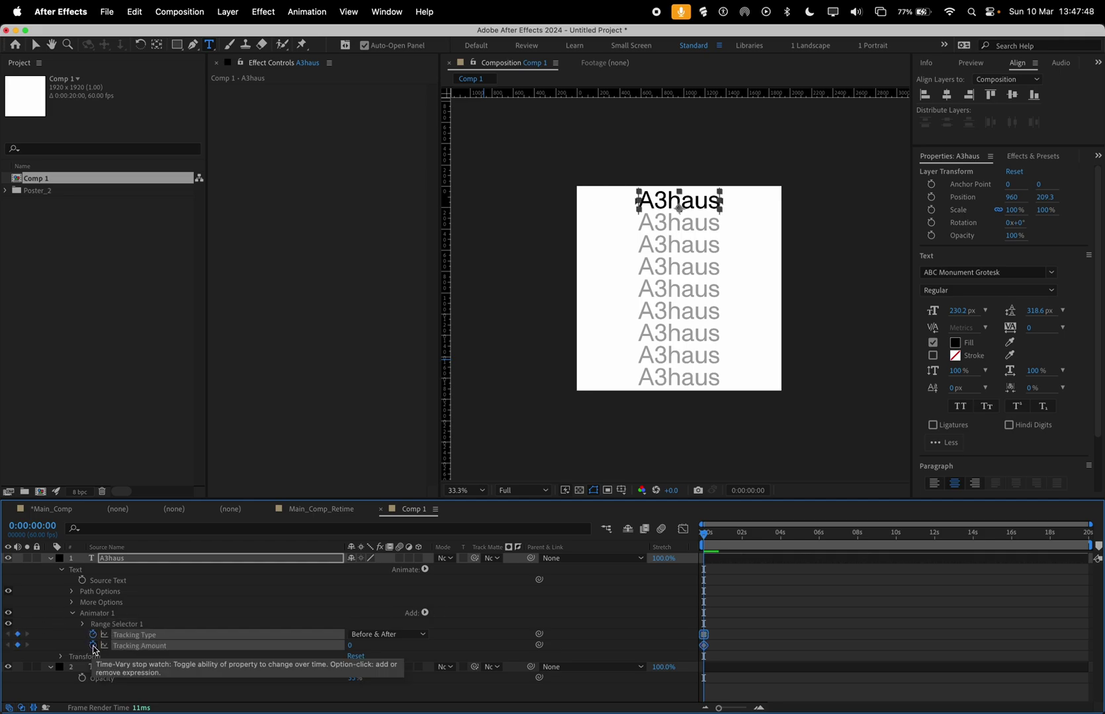
{"action": "left_click", "coordinate": [715, 619]}
{"action": "left_click", "coordinate": [703, 635]}
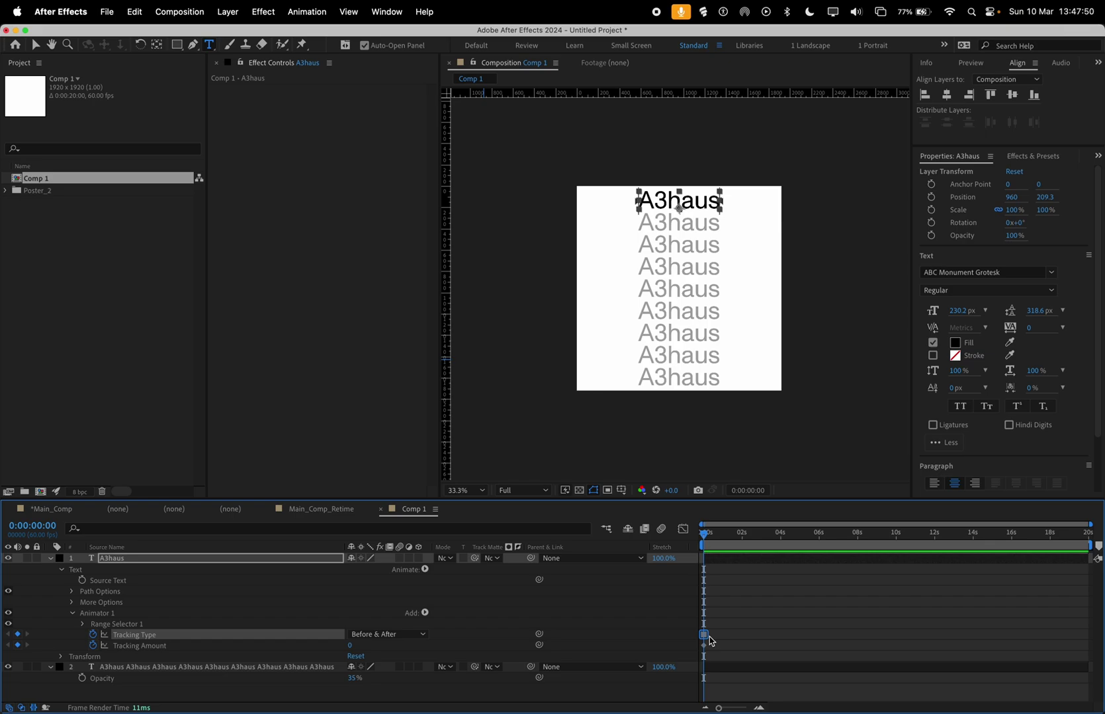
{"action": "key", "text": "Delete"}
At 1 second, set the Tracking Amount to 213 so the A3haus letters spread across the composition's width.
{"action": "key", "text": "shift+Page_Down"}
{"action": "key", "text": "shift+Page_Down"}
{"action": "key", "text": "shift+Page_Down"}
{"action": "key", "text": "shift+Page_Down"}
{"action": "key", "text": "shift+Page_Down"}
{"action": "key", "text": "shift+Page_Down"}
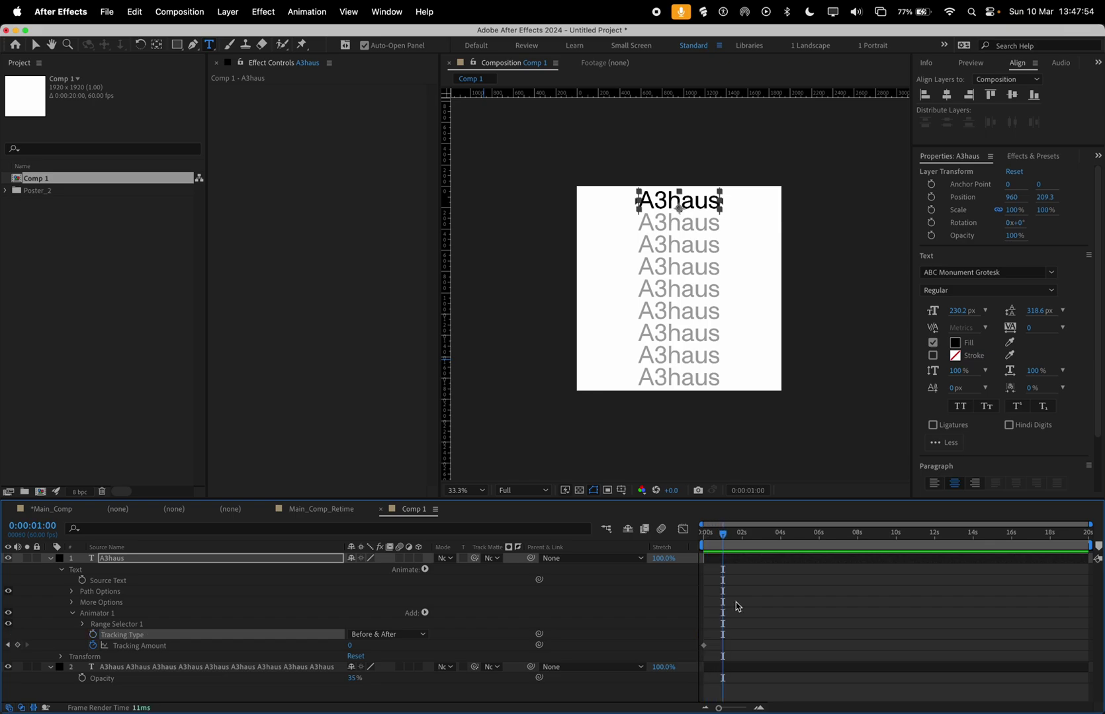
{"action": "scroll", "coordinate": [585, 423], "scroll_direction": "up", "scroll_amount": 2}
{"action": "left_click", "coordinate": [349, 646]}
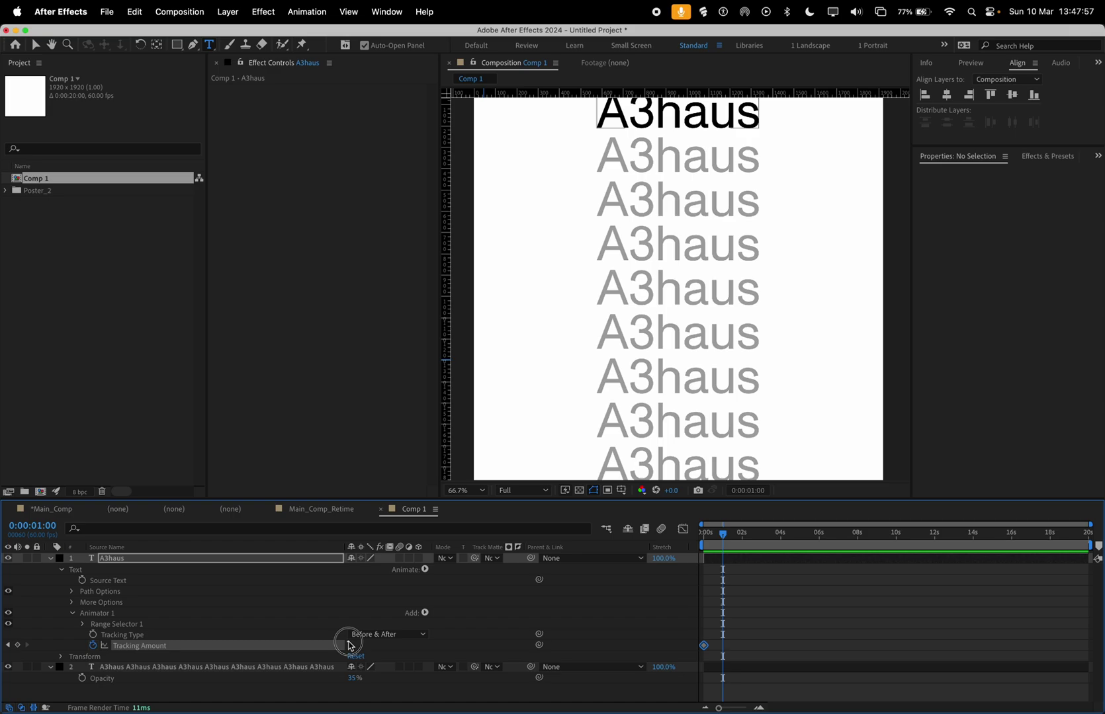
{"action": "left_click_drag", "start_coordinate": [349, 645], "coordinate": [498, 653]}
{"action": "left_click", "coordinate": [768, 597]}
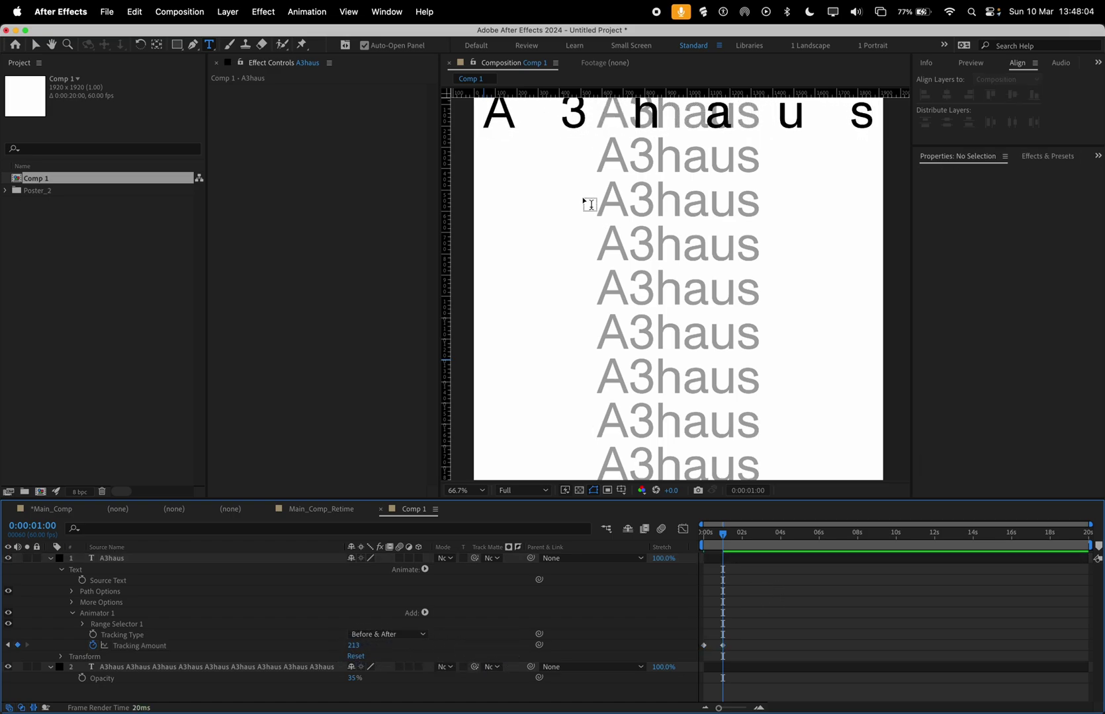
{"action": "left_click_drag", "start_coordinate": [567, 183], "coordinate": [564, 226]}
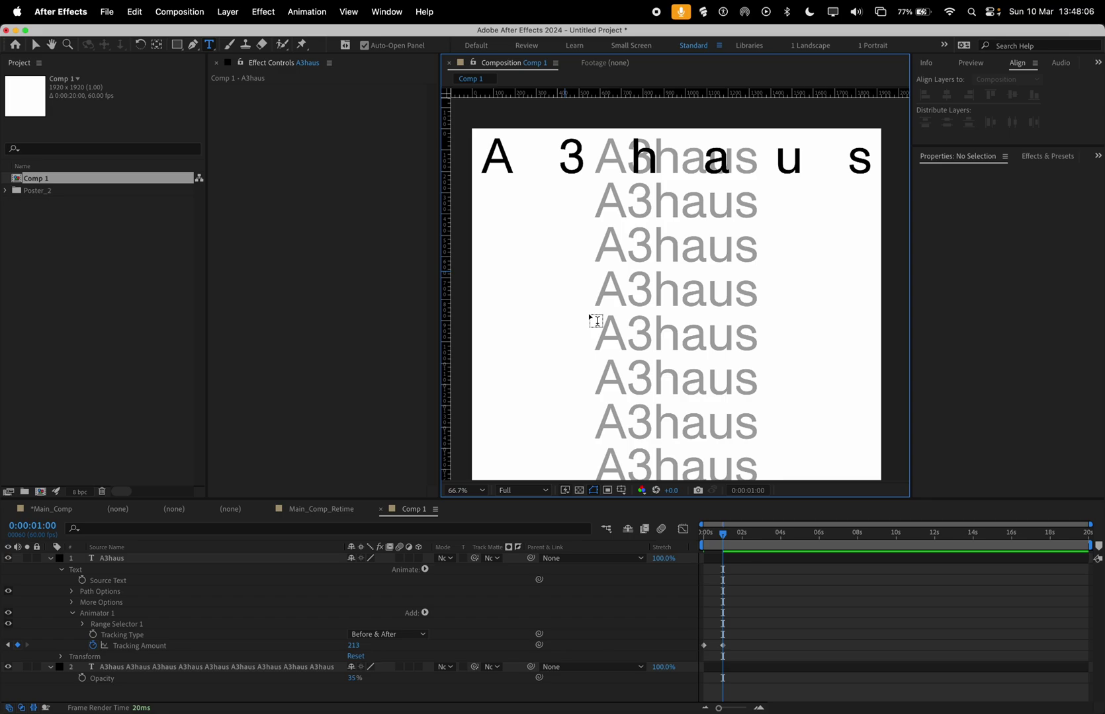
Copy the starting Tracking Amount keyframe and paste it at 2 seconds.
{"action": "left_click", "coordinate": [868, 570]}
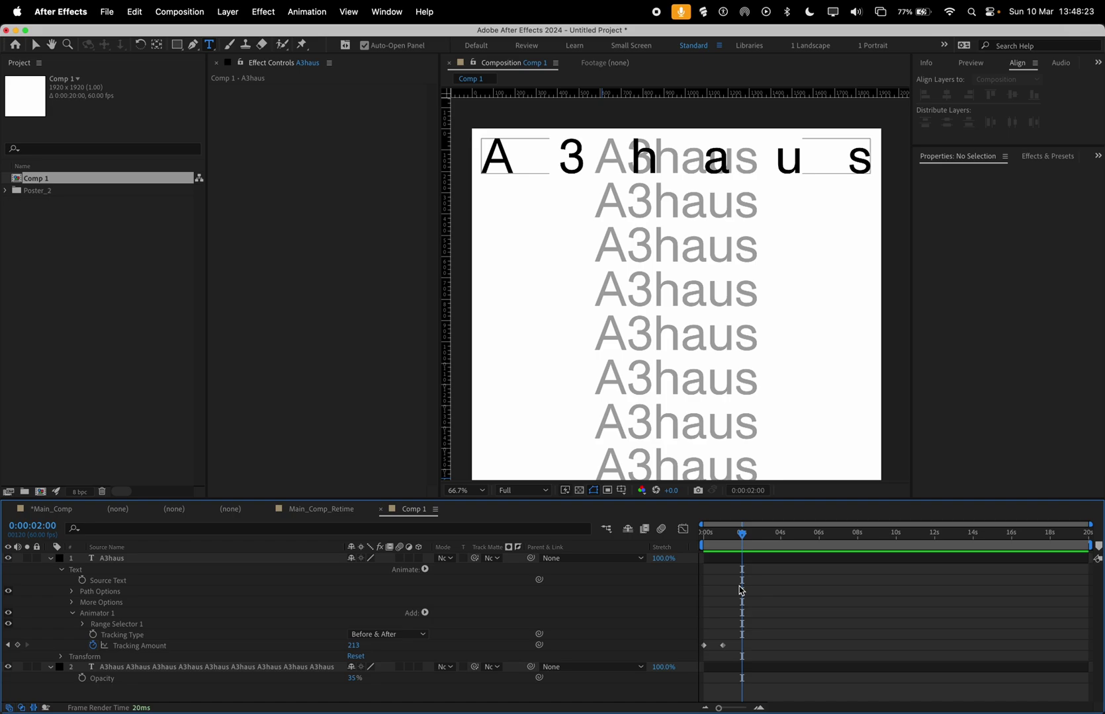
{"action": "left_click", "coordinate": [704, 646]}
{"action": "key", "text": "super+c"}
{"action": "key", "text": "super+v"}
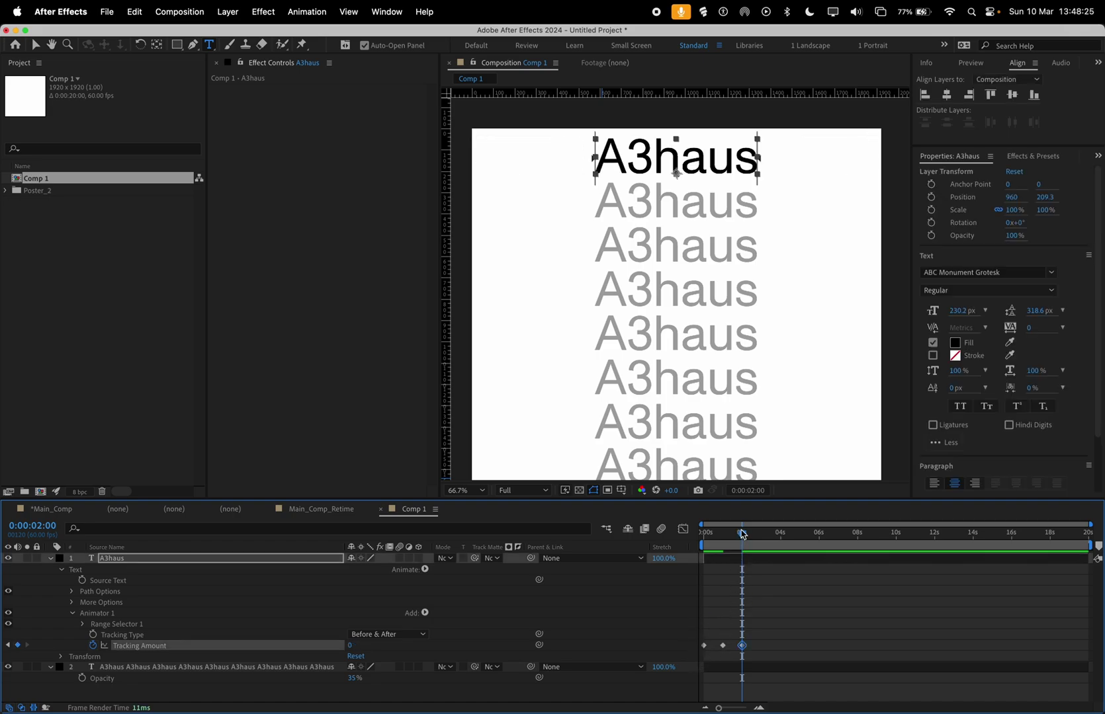
Duplicate the animated A3haus layer, move the copy onto the second grey line, and duplicate that copy again.
{"action": "left_click_drag", "start_coordinate": [741, 532], "coordinate": [714, 532]}
{"action": "left_click", "coordinate": [734, 566]}
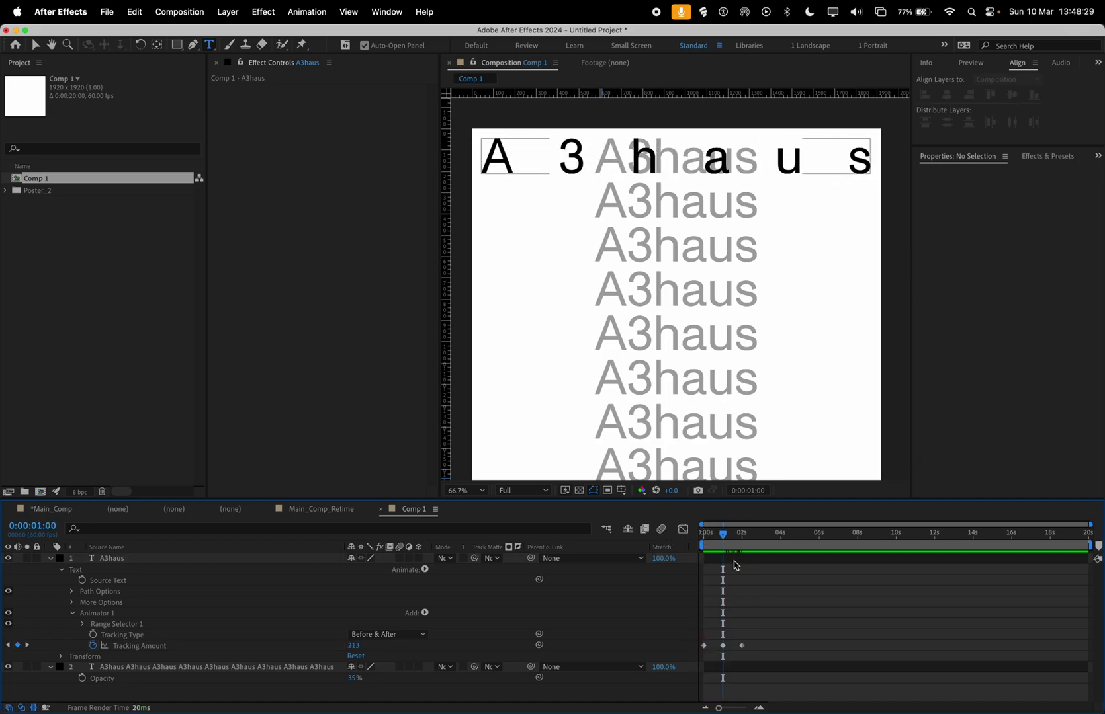
{"action": "left_click", "coordinate": [735, 562]}
{"action": "key", "text": "ctrl+d"}
{"action": "key", "text": "v"}
{"action": "left_click_drag", "start_coordinate": [648, 159], "coordinate": [646, 199]}
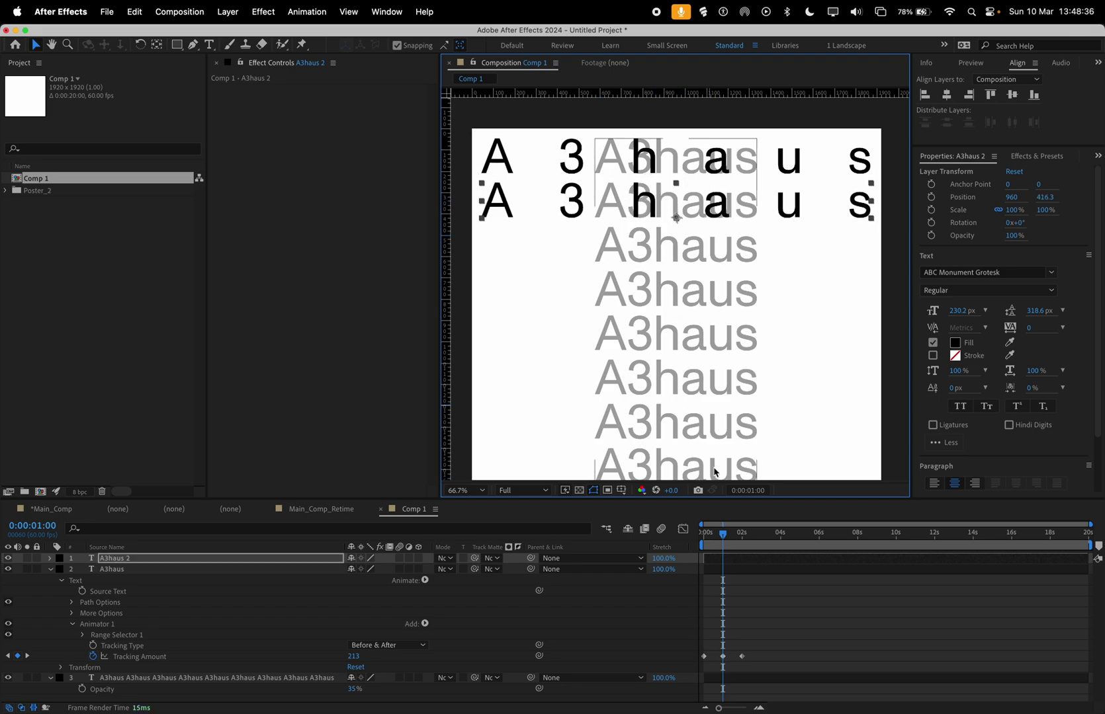
{"action": "left_click", "coordinate": [735, 558]}
{"action": "key", "text": "ctrl+d"}
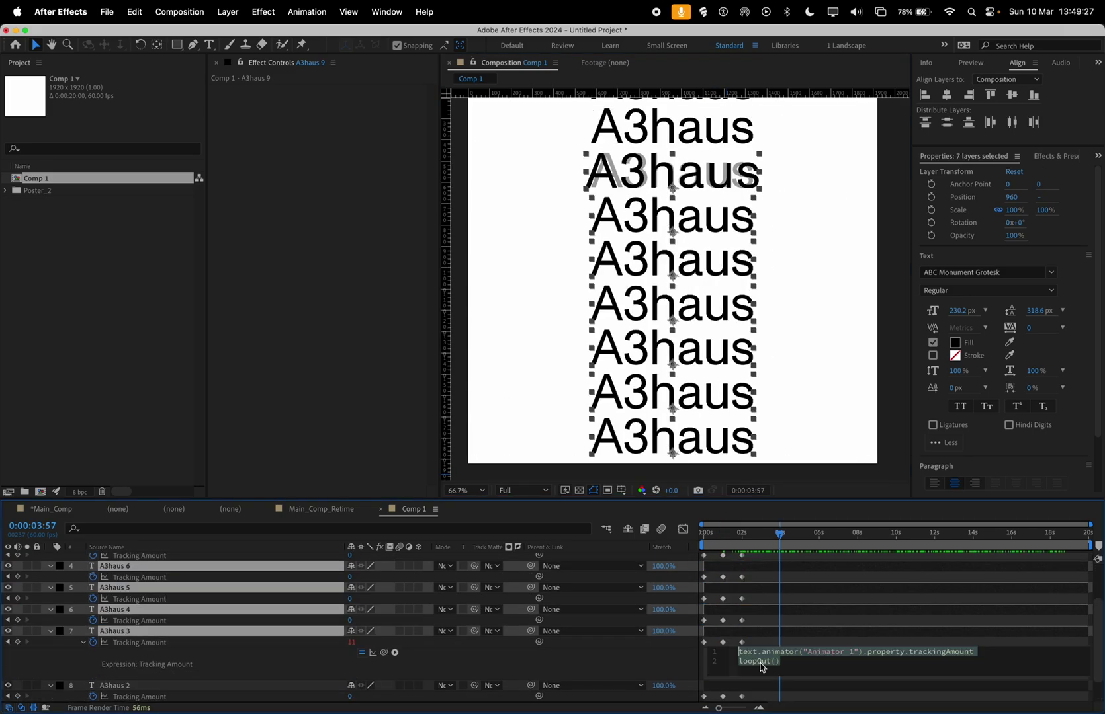
Copy the loopOut() expression from the A3haus 3 layer's Tracking Amount and apply it to the Tracking Amount of A3haus 4.
{"action": "left_click_drag", "start_coordinate": [786, 662], "coordinate": [704, 660]}
{"action": "left_click", "coordinate": [779, 618]}
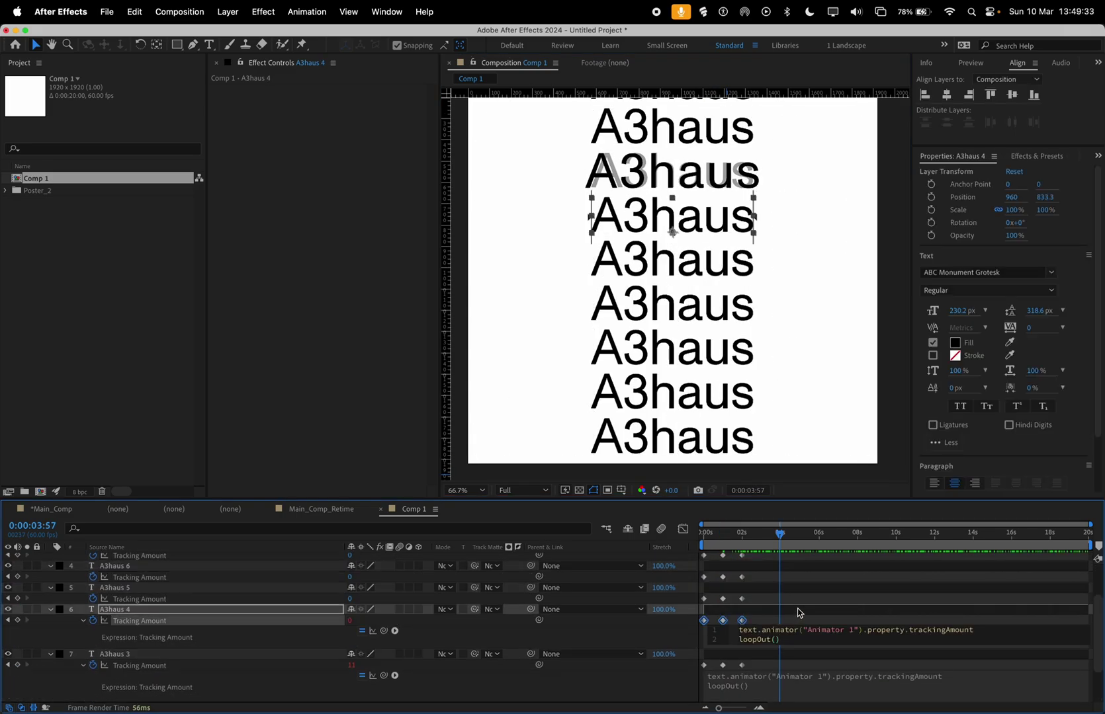
{"action": "left_click", "coordinate": [797, 613]}
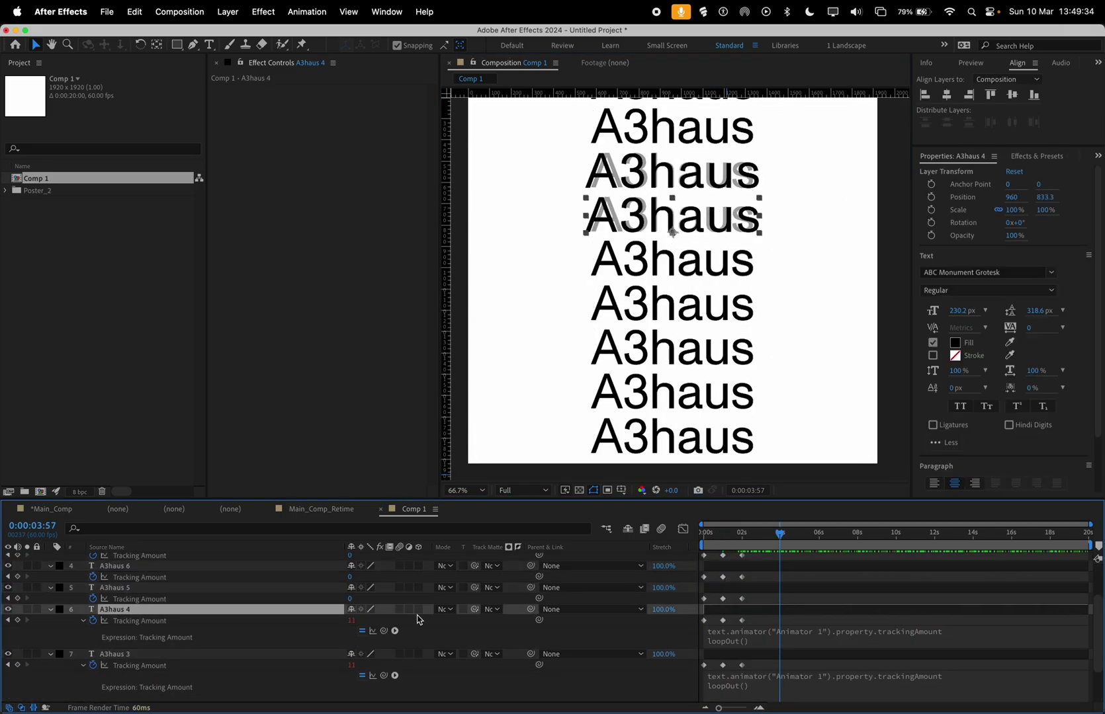
Add the loopOut() expression to the Tracking Amount of the A3haus 5, A3haus 6 and A3haus 7 layers.
{"action": "left_click", "coordinate": [93, 599], "text": "alt"}
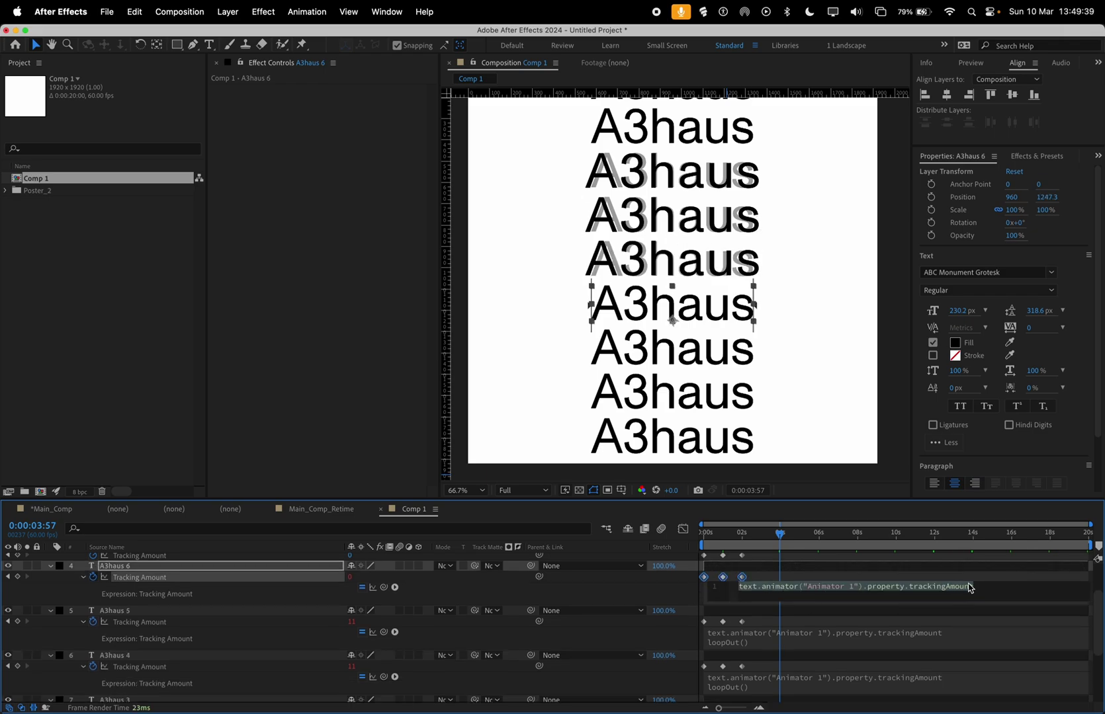
{"action": "left_click", "coordinate": [985, 588]}
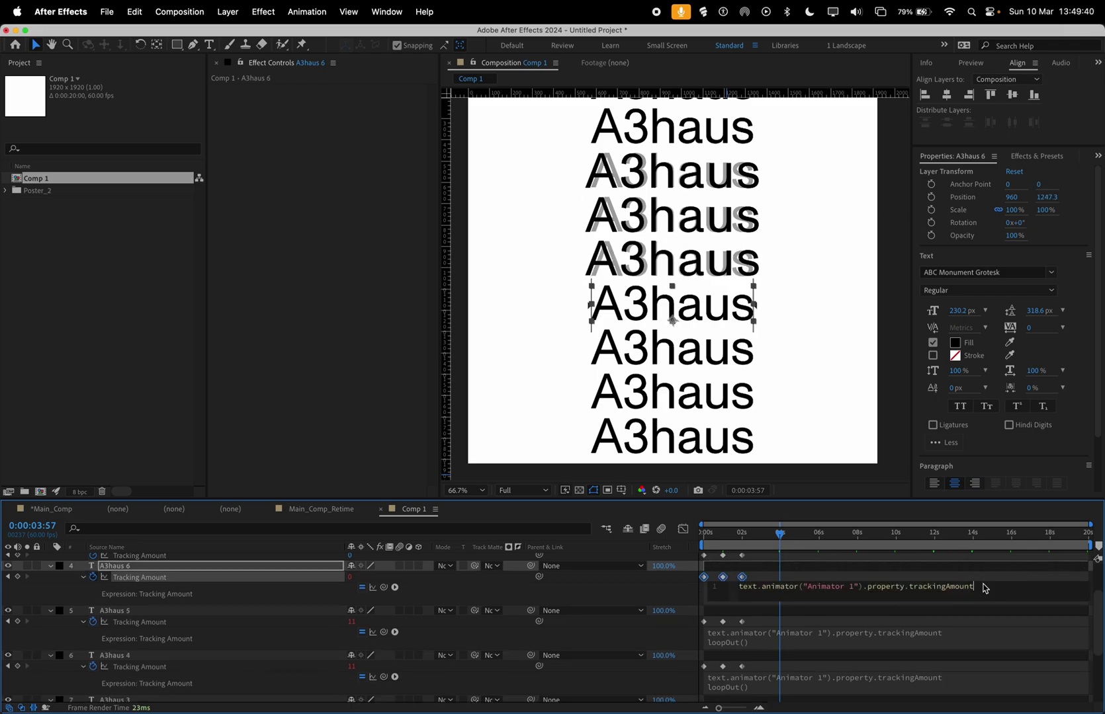
{"action": "left_click", "coordinate": [957, 573]}
{"action": "scroll", "coordinate": [926, 579], "scroll_direction": "up", "scroll_amount": 3}
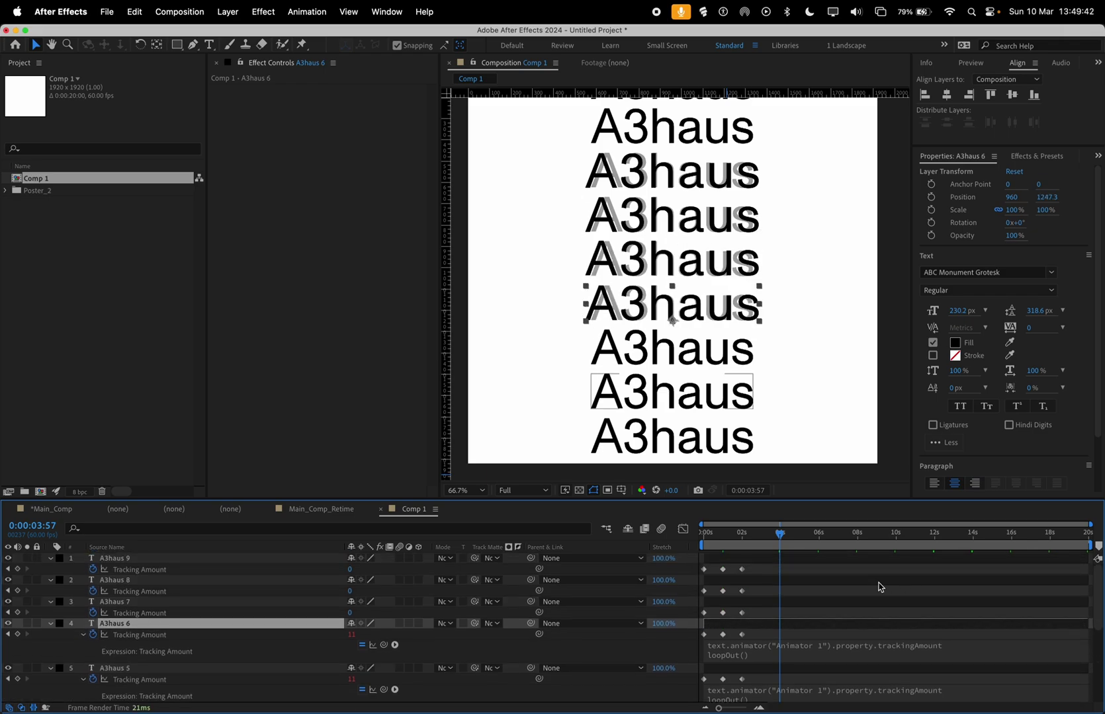
{"action": "left_click", "coordinate": [755, 613]}
{"action": "left_click", "coordinate": [93, 614], "text": "alt"}
{"action": "key", "text": "ctrl+v"}
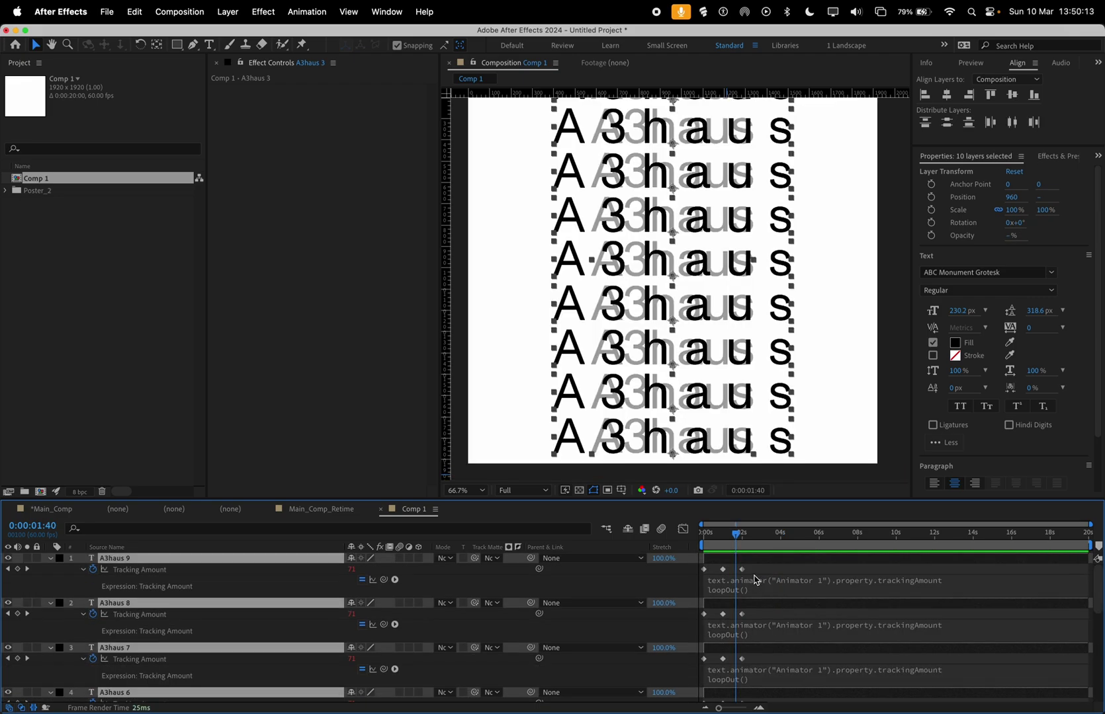
Collapse the expressions and apply Easy Ease to the Tracking Amount keyframes of all nine A3haus layers.
{"action": "left_click", "coordinate": [756, 580]}
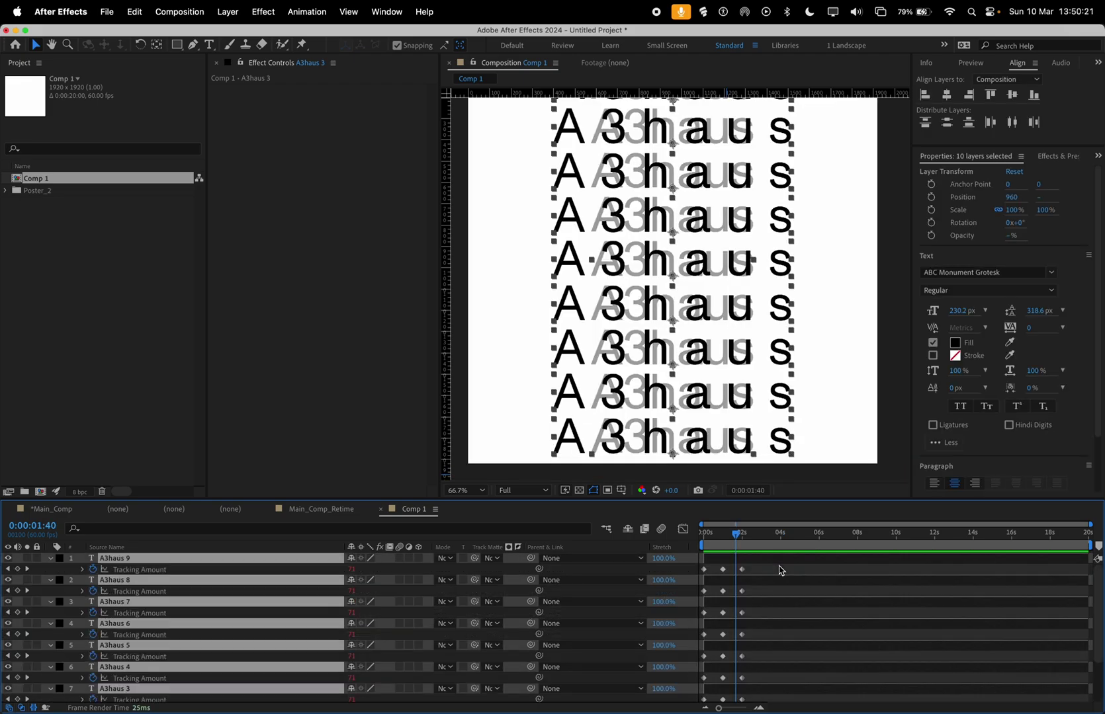
{"action": "left_click", "coordinate": [772, 570]}
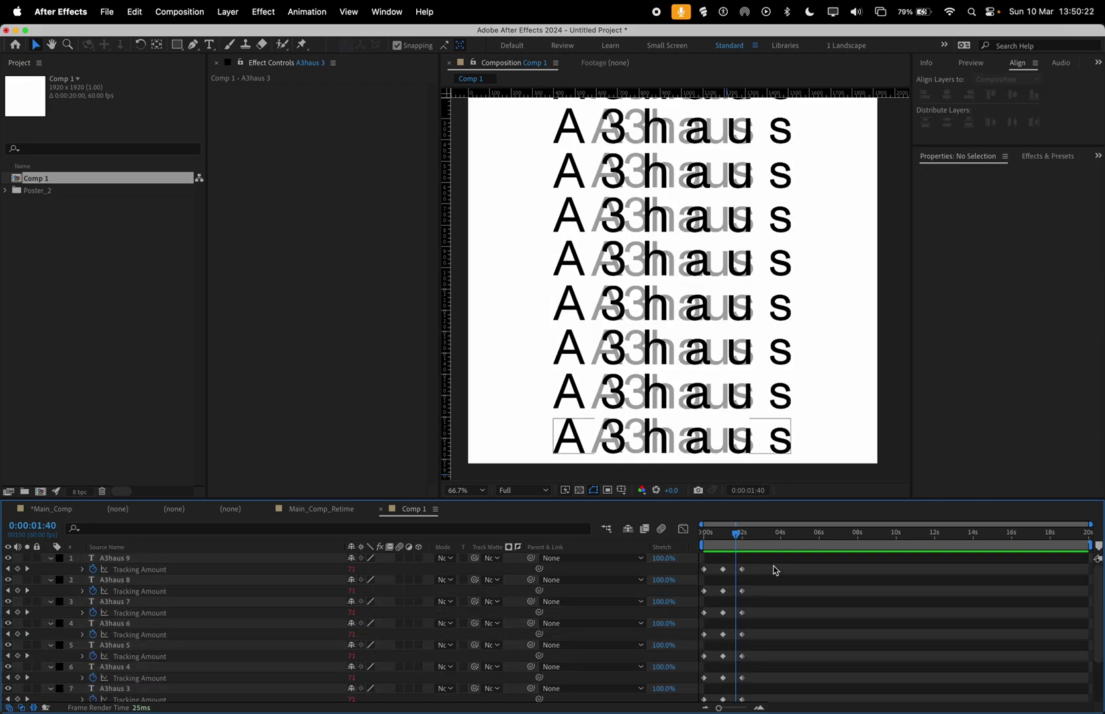
{"action": "key", "text": "ctrl+a"}
{"action": "scroll", "coordinate": [820, 652], "scroll_direction": "left", "scroll_amount": 10}
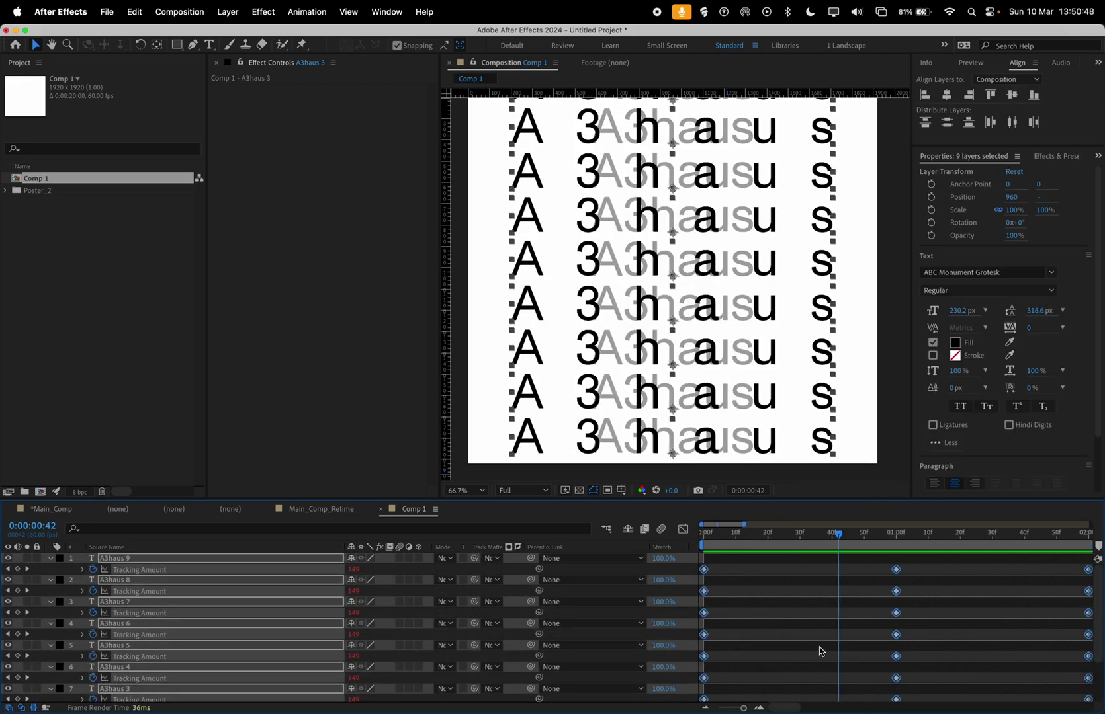
{"action": "right_click", "coordinate": [896, 592]}
{"action": "mouse_move", "coordinate": [950, 708]}
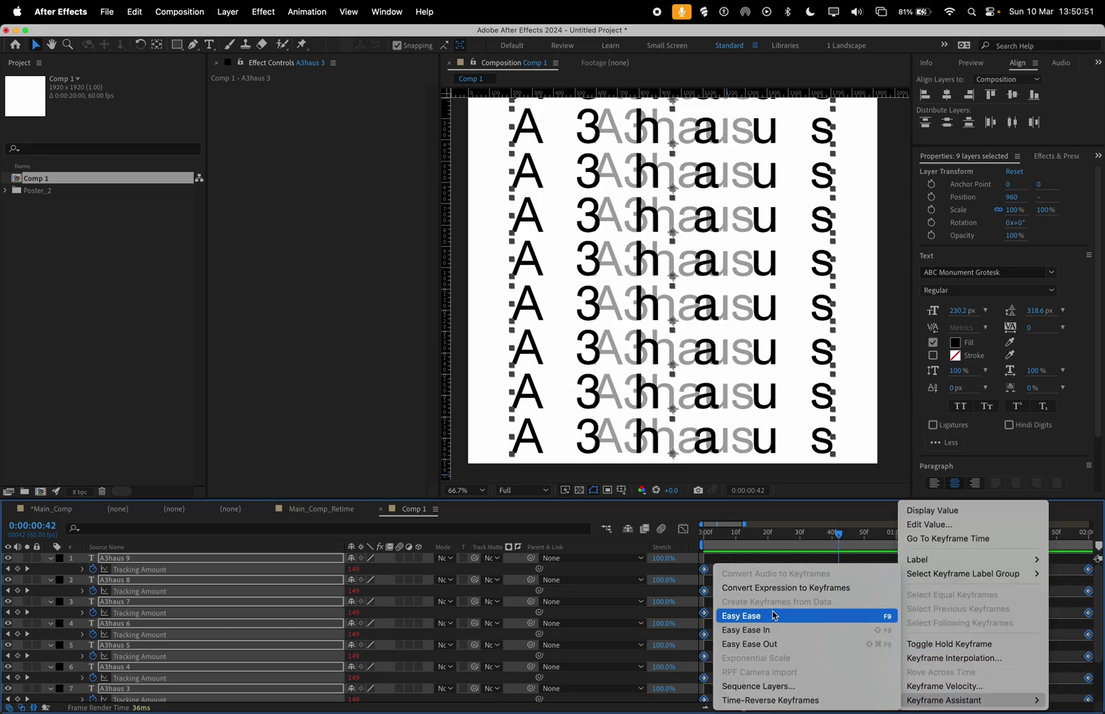
{"action": "left_click", "coordinate": [775, 616]}
Sharpen the easing in the speed graph by extending the Tracking Amount keyframe handles to about 22 frames from each keyframe.
{"action": "left_click", "coordinate": [683, 530]}
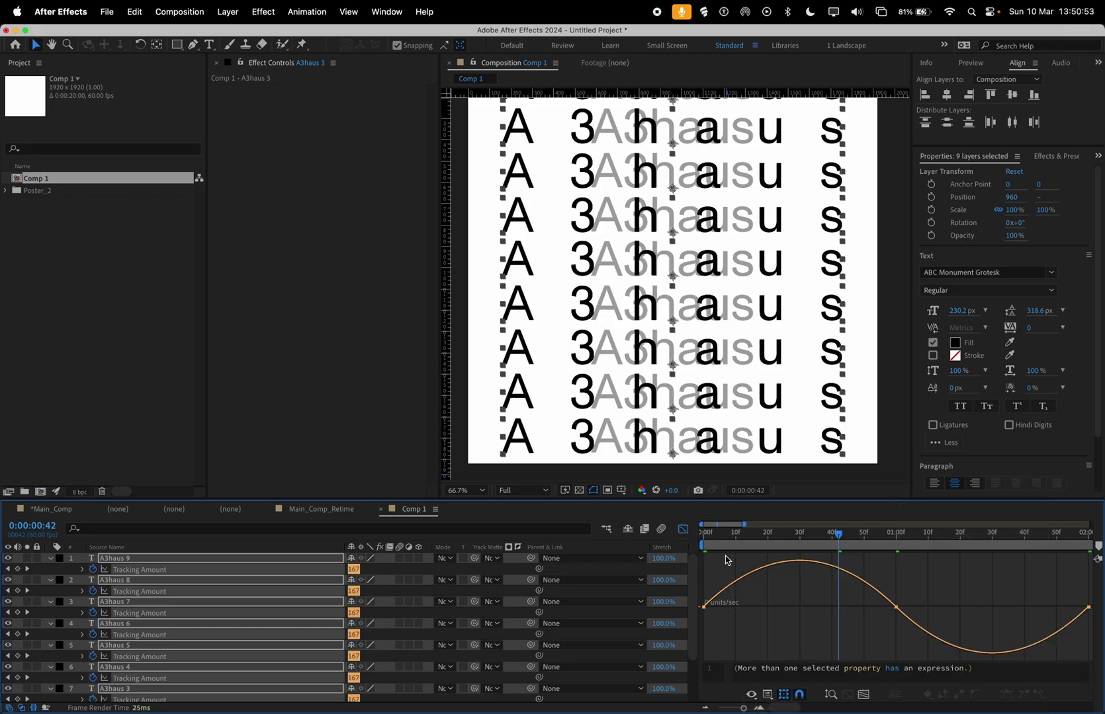
{"action": "right_click", "coordinate": [786, 604]}
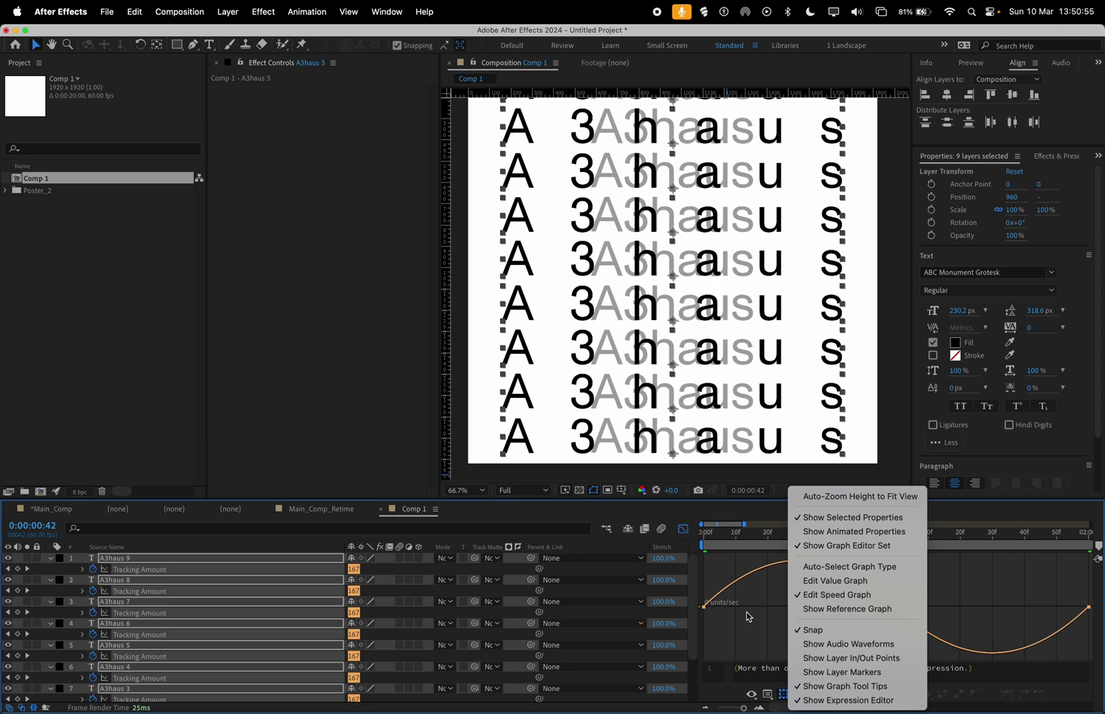
{"action": "left_click", "coordinate": [763, 629]}
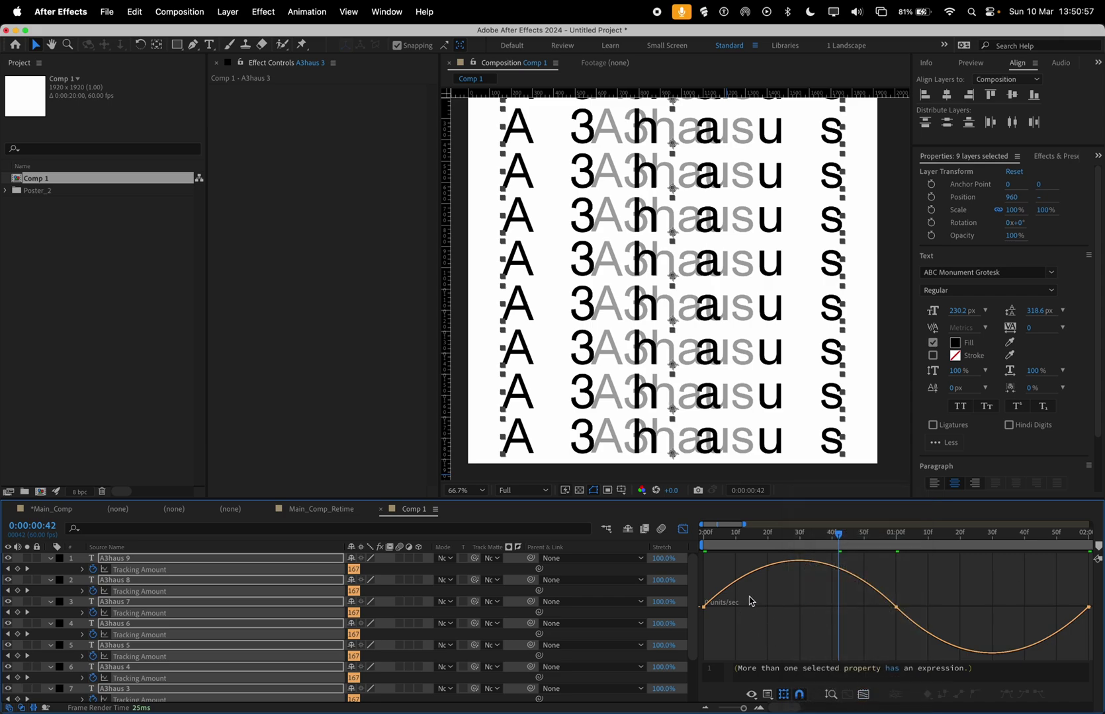
{"action": "left_click_drag", "start_coordinate": [703, 595], "coordinate": [978, 606]}
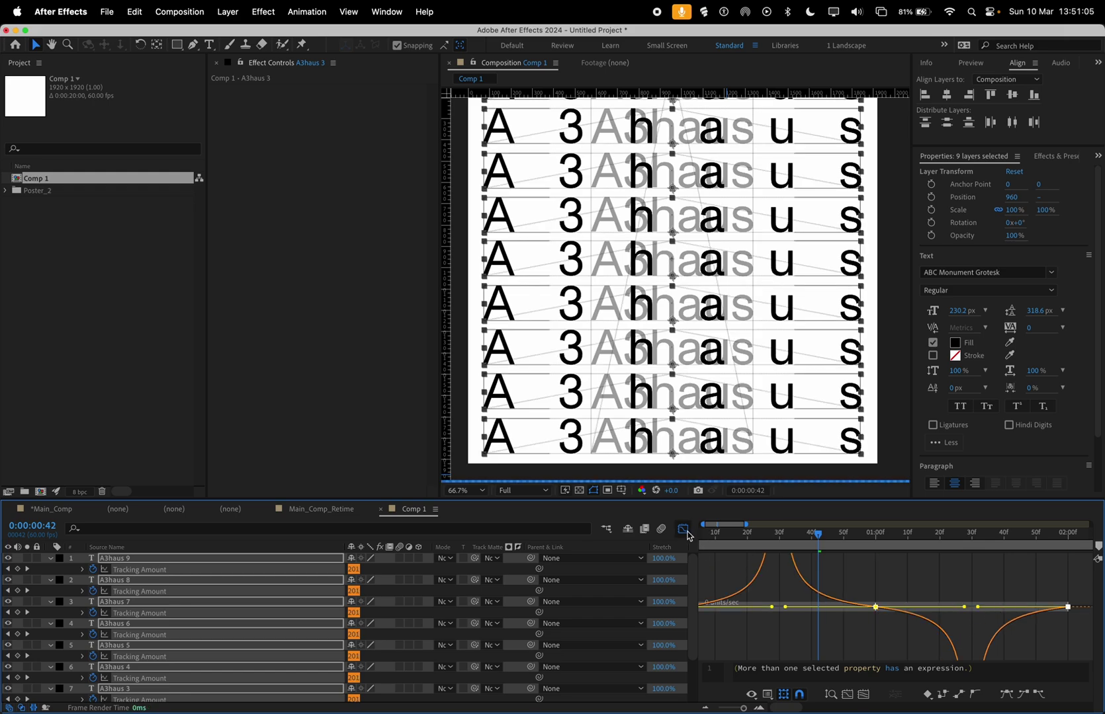
{"action": "left_click_drag", "start_coordinate": [965, 608], "coordinate": [996, 608]}
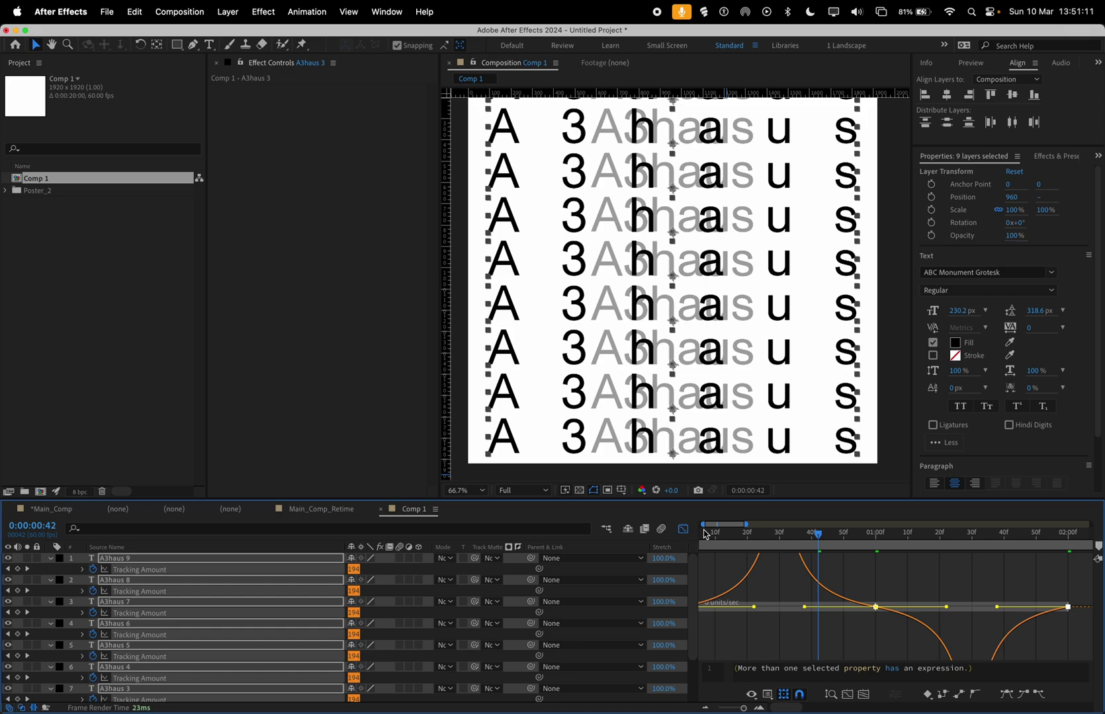
{"action": "left_click", "coordinate": [683, 529]}
Offset the A3haus 2 layer so it starts at frame 10.
{"action": "key", "text": "Home"}
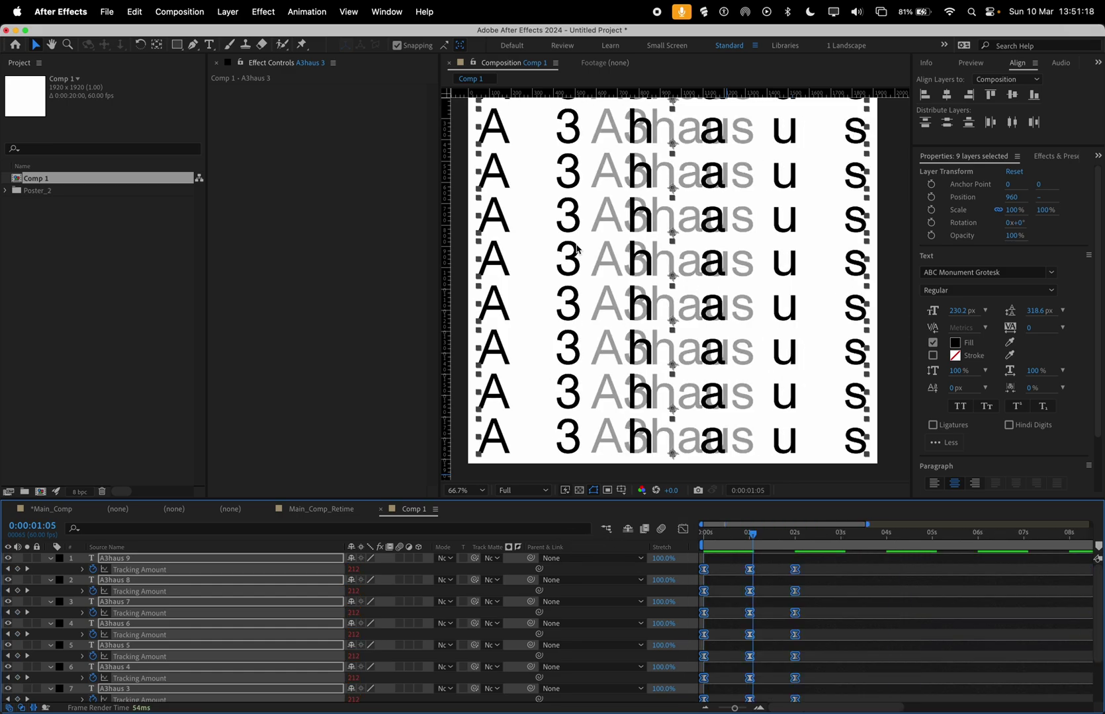
{"action": "scroll", "coordinate": [576, 248], "scroll_direction": "up", "scroll_amount": 3}
{"action": "scroll", "coordinate": [578, 245], "scroll_direction": "down", "scroll_amount": 2}
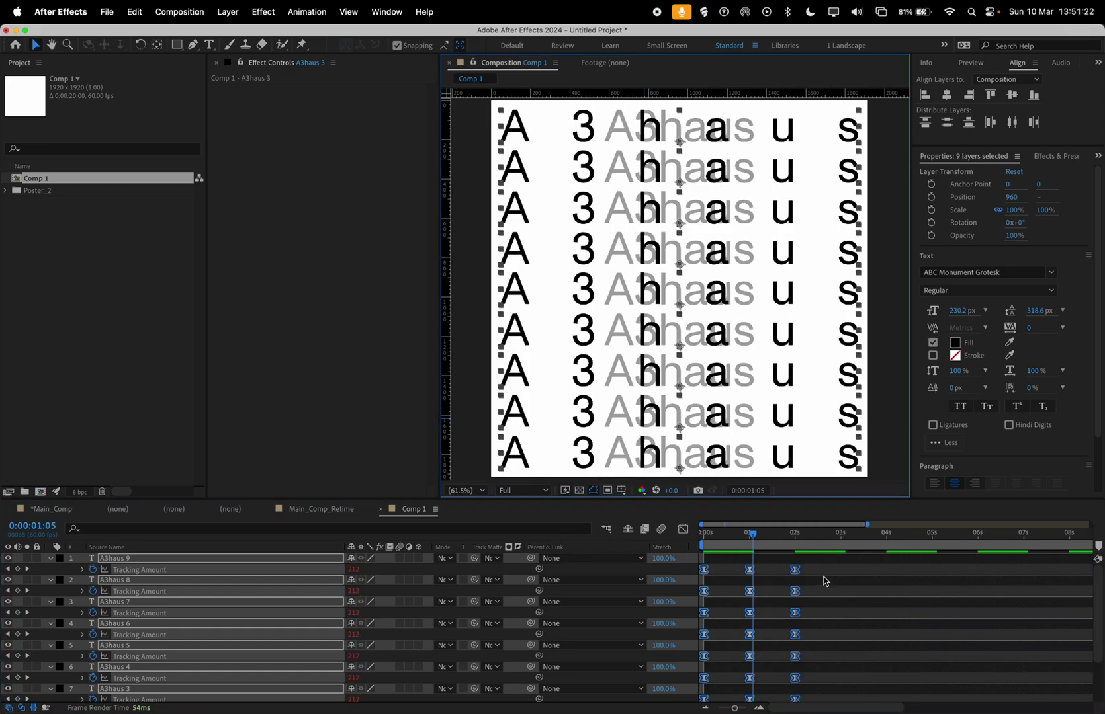
{"action": "left_click", "coordinate": [822, 577]}
{"action": "left_click_drag", "start_coordinate": [752, 547], "coordinate": [685, 533]}
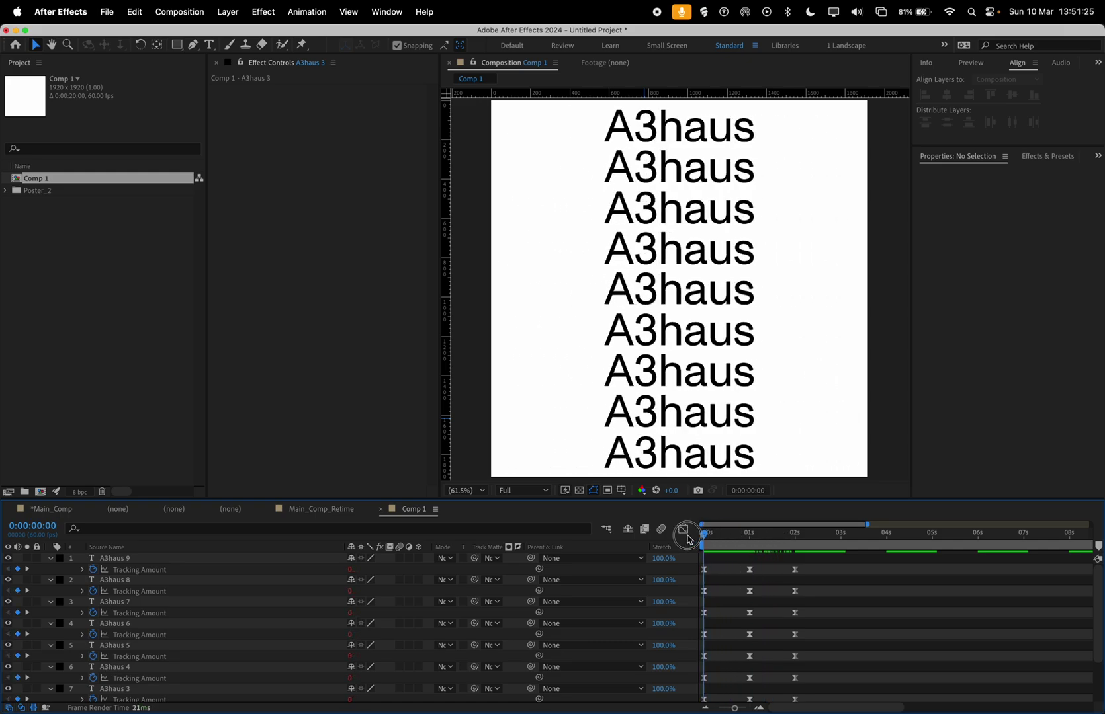
{"action": "left_click", "coordinate": [718, 560]}
{"action": "left_click", "coordinate": [665, 158]}
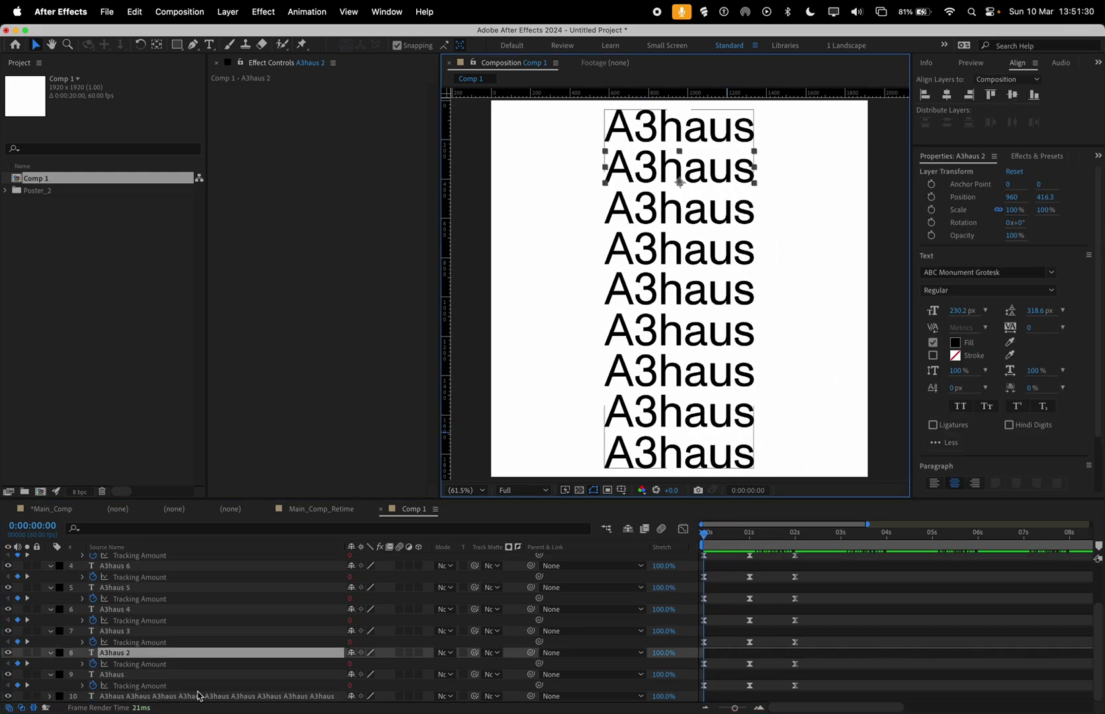
{"action": "key", "text": "space"}
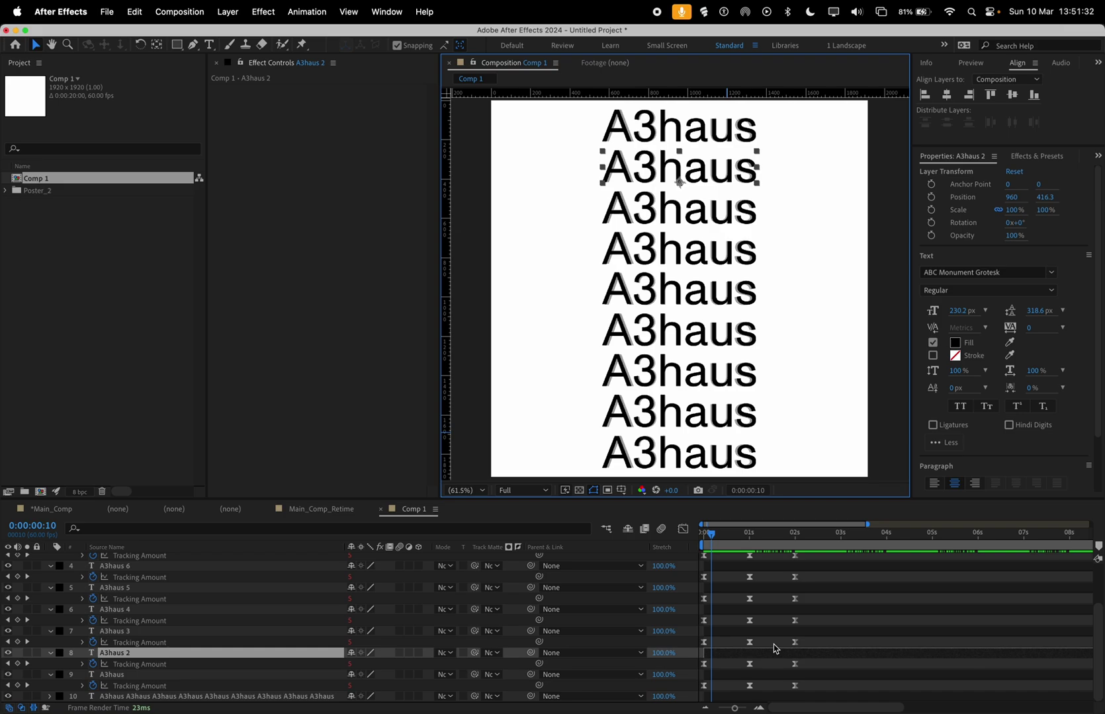
{"action": "key", "text": "bracketleft"}
Offset the A3haus 3 layer so it starts at frame 20.
{"action": "left_click", "coordinate": [735, 634]}
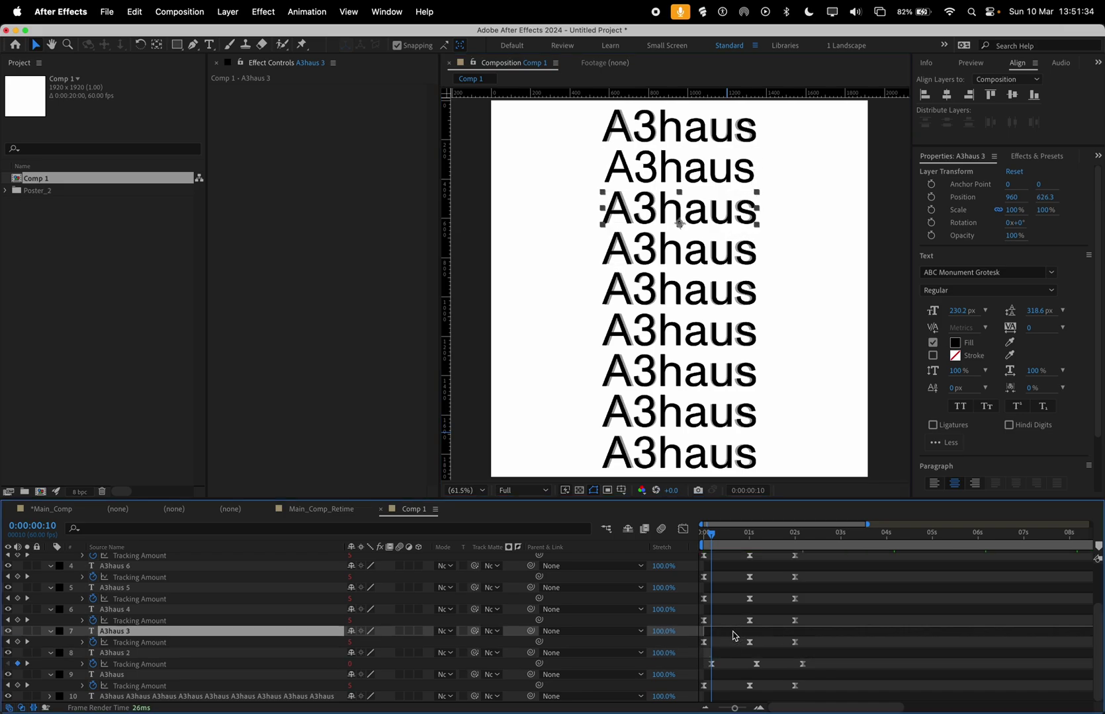
{"action": "key", "text": "shift+Page_Down"}
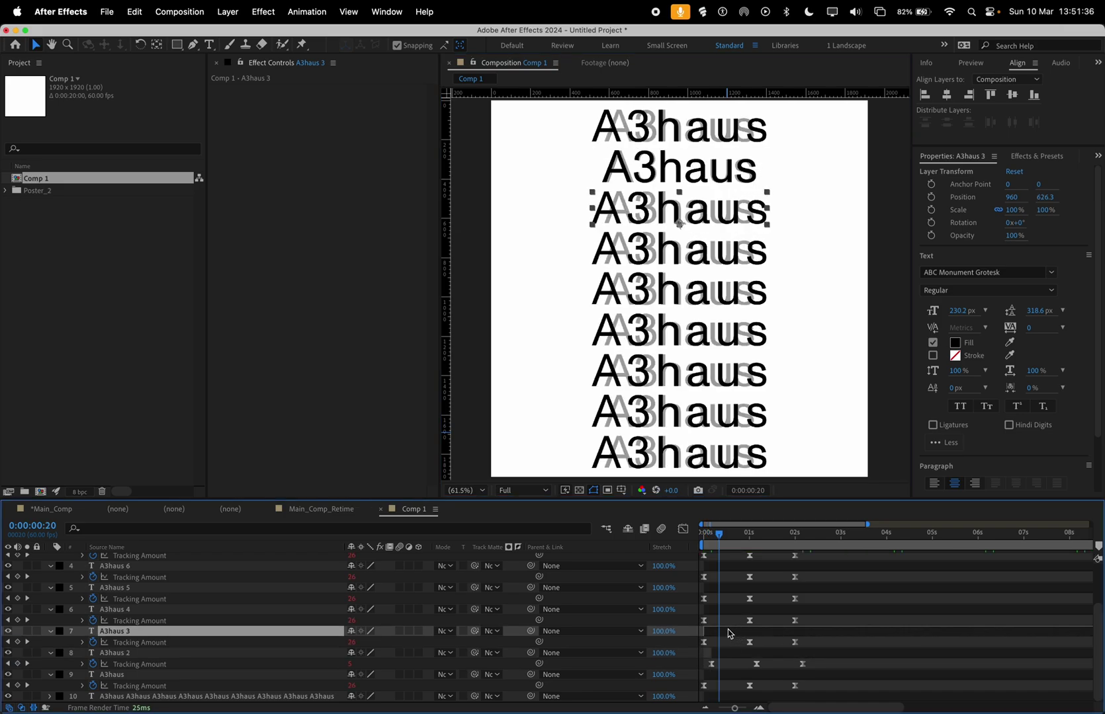
{"action": "key", "text": "bracketleft"}
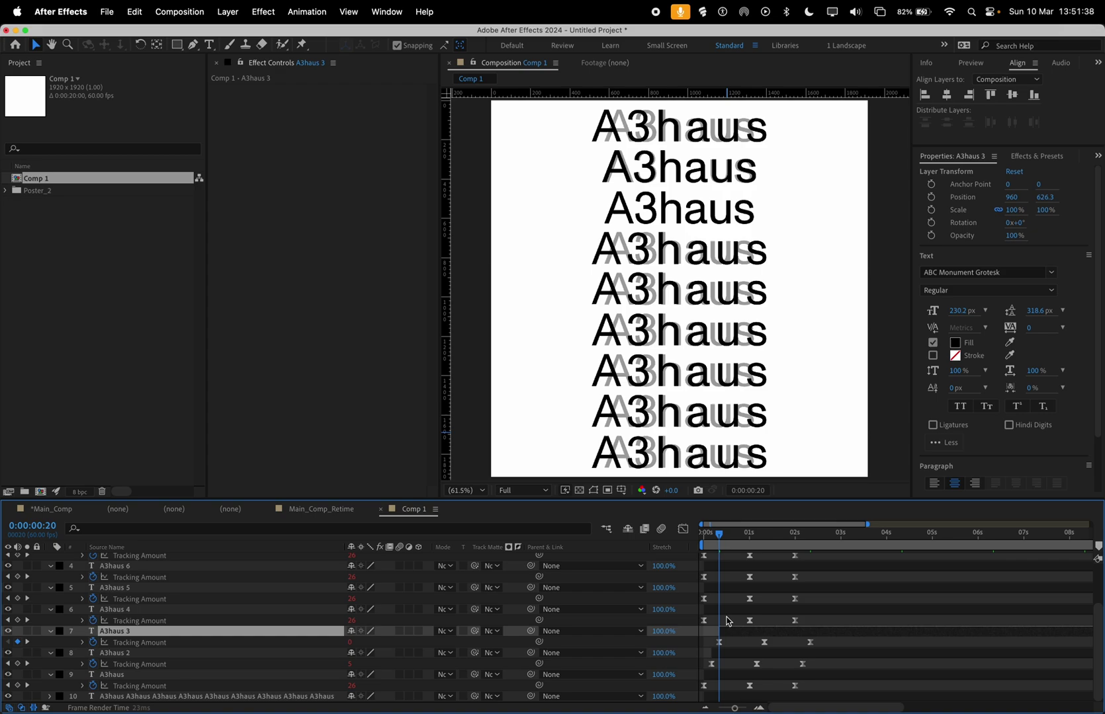
{"action": "mouse_move", "coordinate": [719, 541]}
{"action": "left_mouse_down"}
{"action": "mouse_move", "coordinate": [740, 553]}
{"action": "mouse_move", "coordinate": [711, 539]}
{"action": "left_mouse_up"}
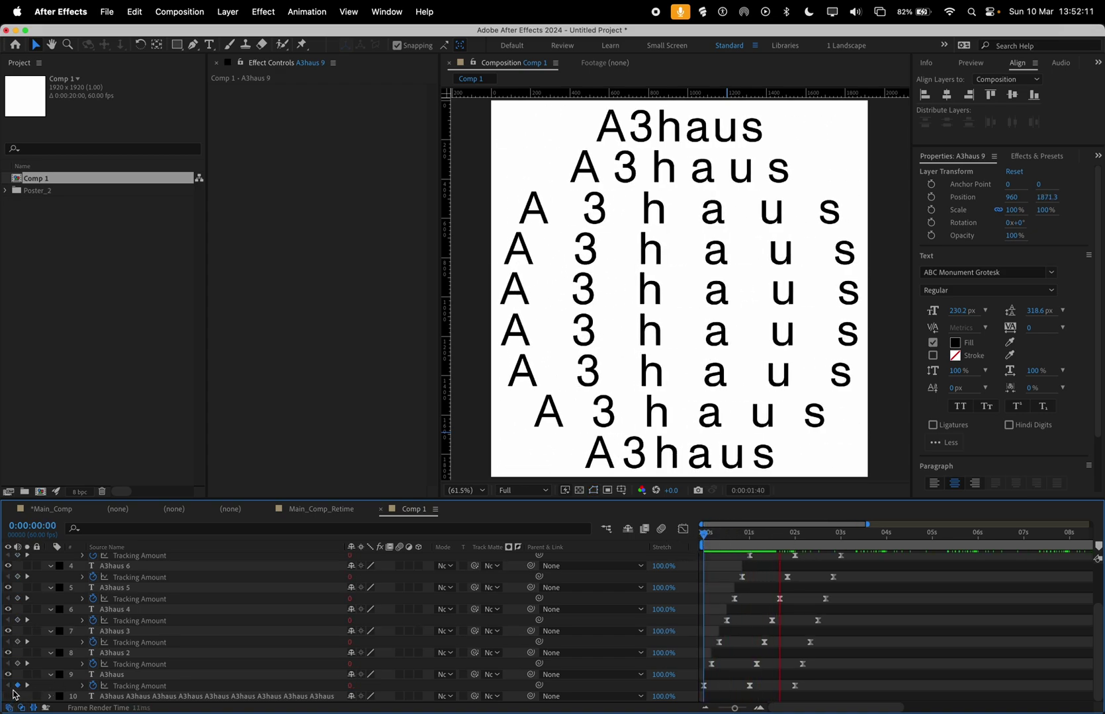
Set the work area from 4 to 8 seconds and preview the staggered tracking loop.
{"action": "left_click_drag", "start_coordinate": [858, 538], "coordinate": [887, 548]}
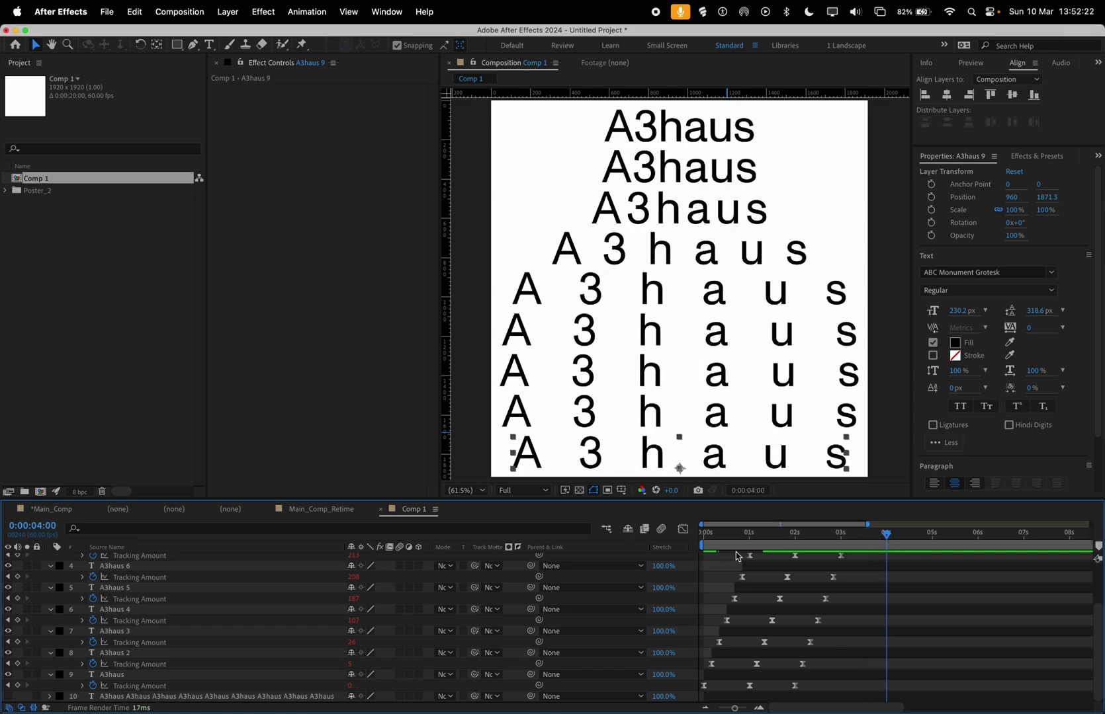
{"action": "left_click_drag", "start_coordinate": [706, 546], "coordinate": [885, 547]}
{"action": "left_click", "coordinate": [1068, 533]}
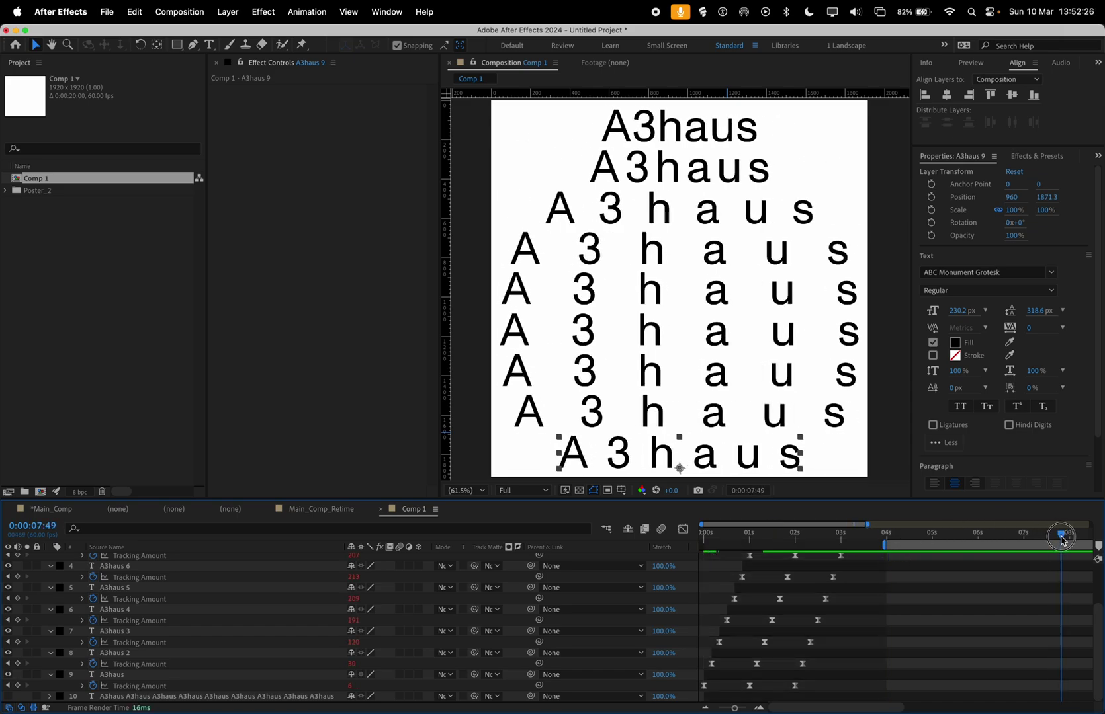
{"action": "key", "text": "semicolon"}
{"action": "left_click_drag", "start_coordinate": [1088, 545], "coordinate": [861, 586]}
{"action": "key", "text": "space"}
Select all layers and shift them about 4 seconds earlier so the composition starts mid-animation.
{"action": "key", "text": "super+a"}
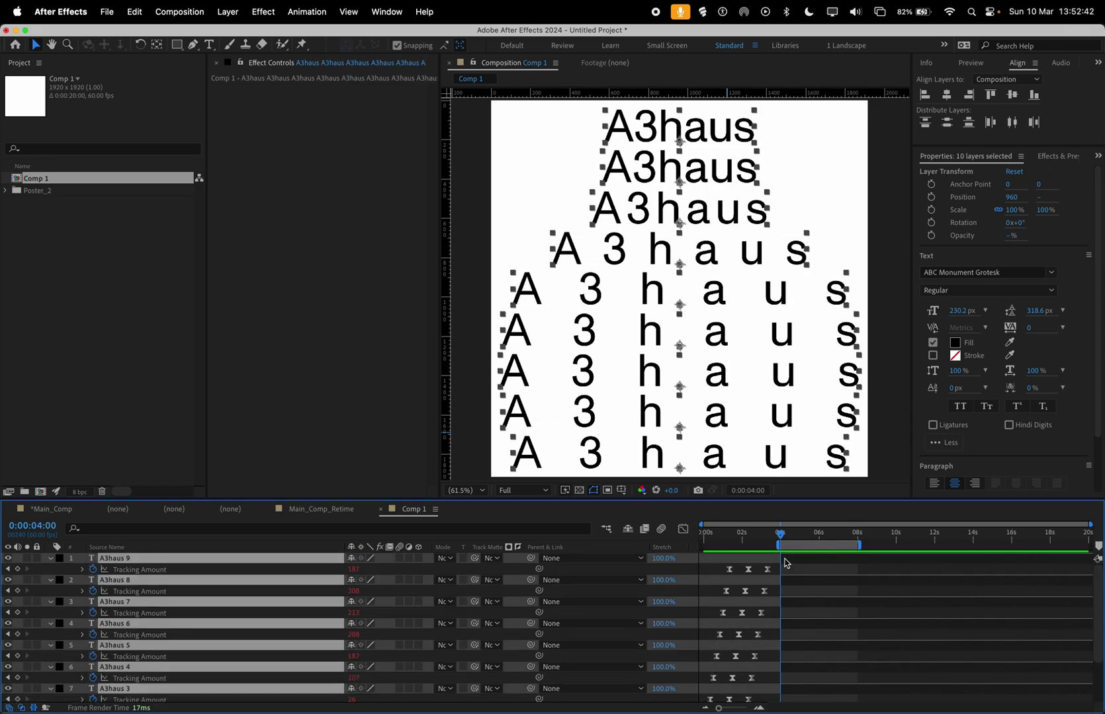
{"action": "key", "text": "Home"}
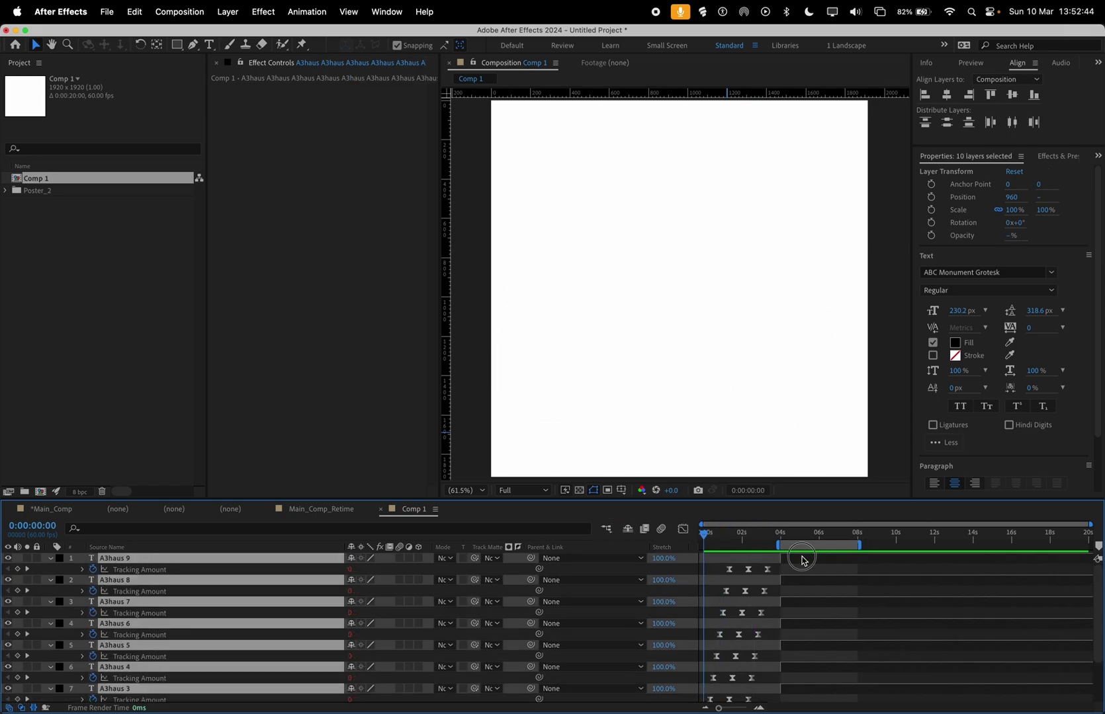
{"action": "left_click_drag", "start_coordinate": [800, 557], "coordinate": [726, 564]}
Set the work area to run from the composition start to 10 seconds.
{"action": "left_click_drag", "start_coordinate": [781, 536], "coordinate": [894, 545]}
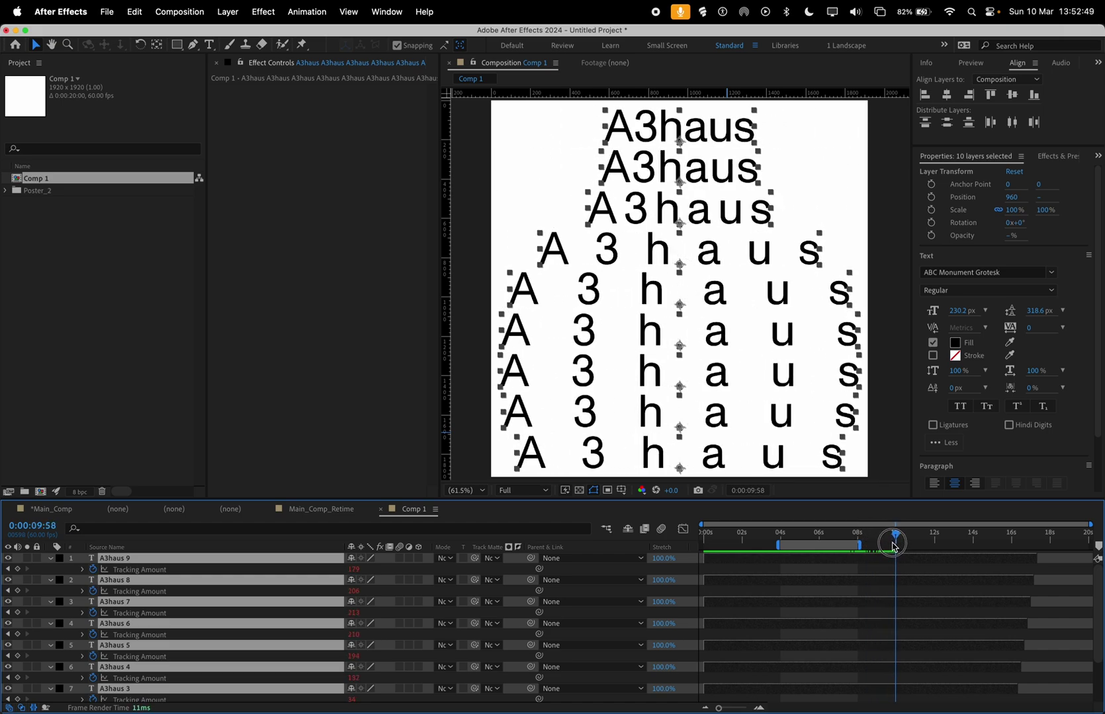
{"action": "key", "text": "super+Right"}
{"action": "key", "text": "super+Right"}
{"action": "key", "text": "super+Right"}
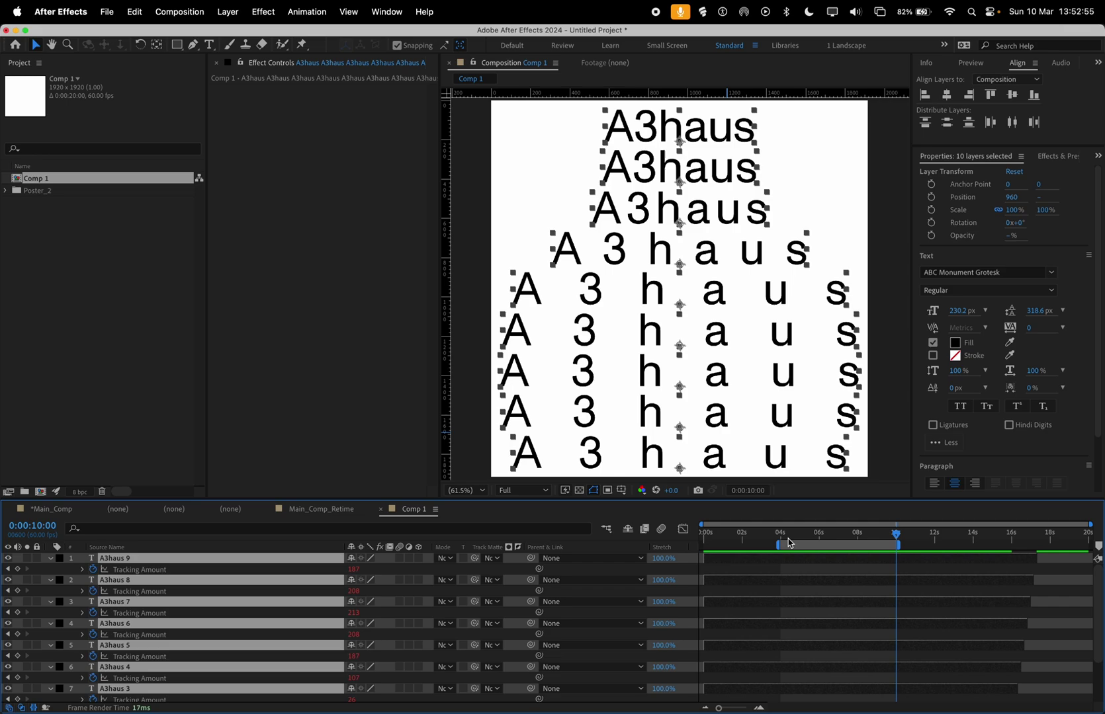
{"action": "left_click_drag", "start_coordinate": [777, 548], "coordinate": [718, 537]}
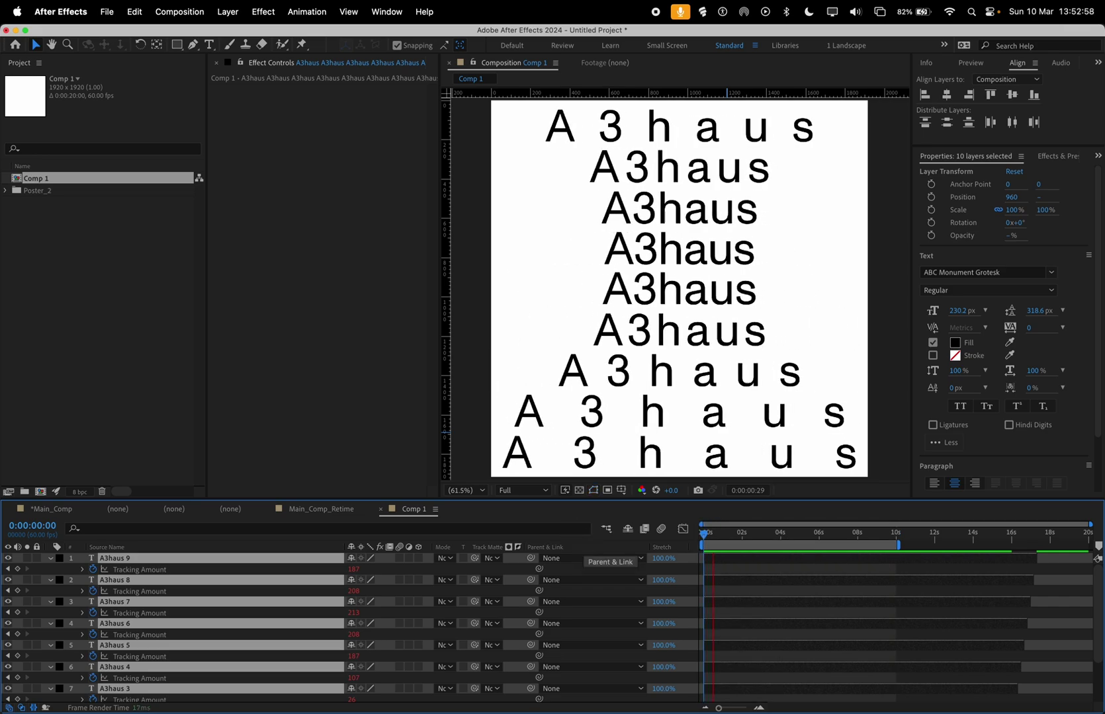
Create a new composition 1920 px wide and 2700 px high.
{"action": "left_click", "coordinate": [75, 238]}
{"action": "right_click", "coordinate": [75, 239]}
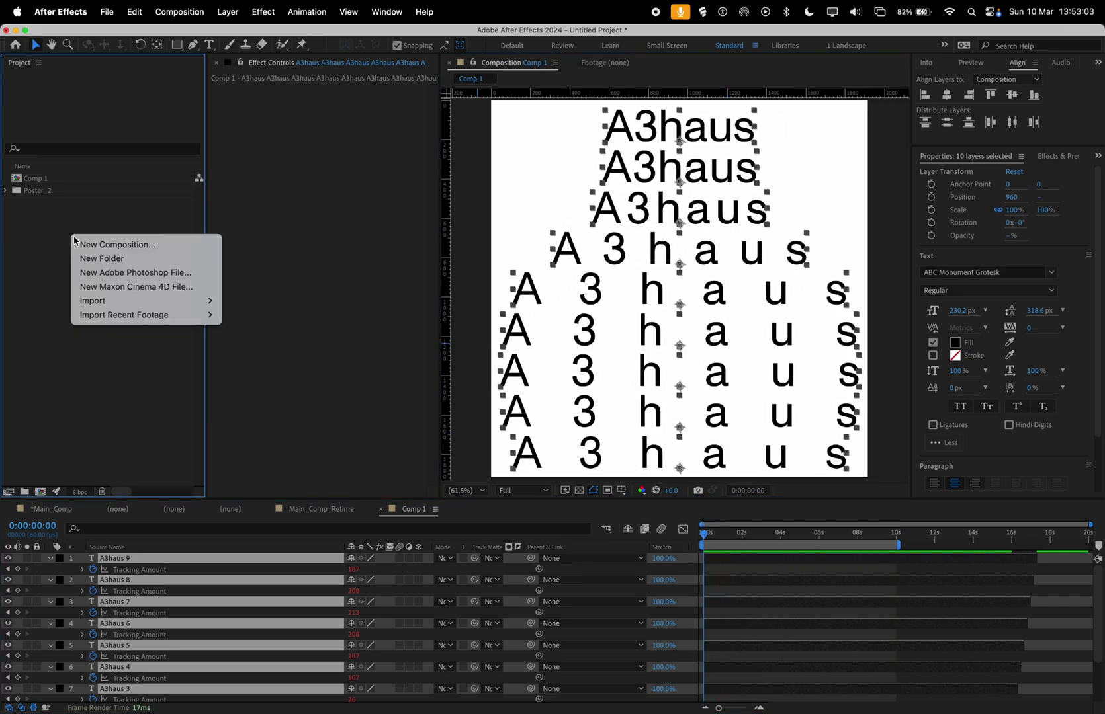
{"action": "left_click", "coordinate": [92, 245]}
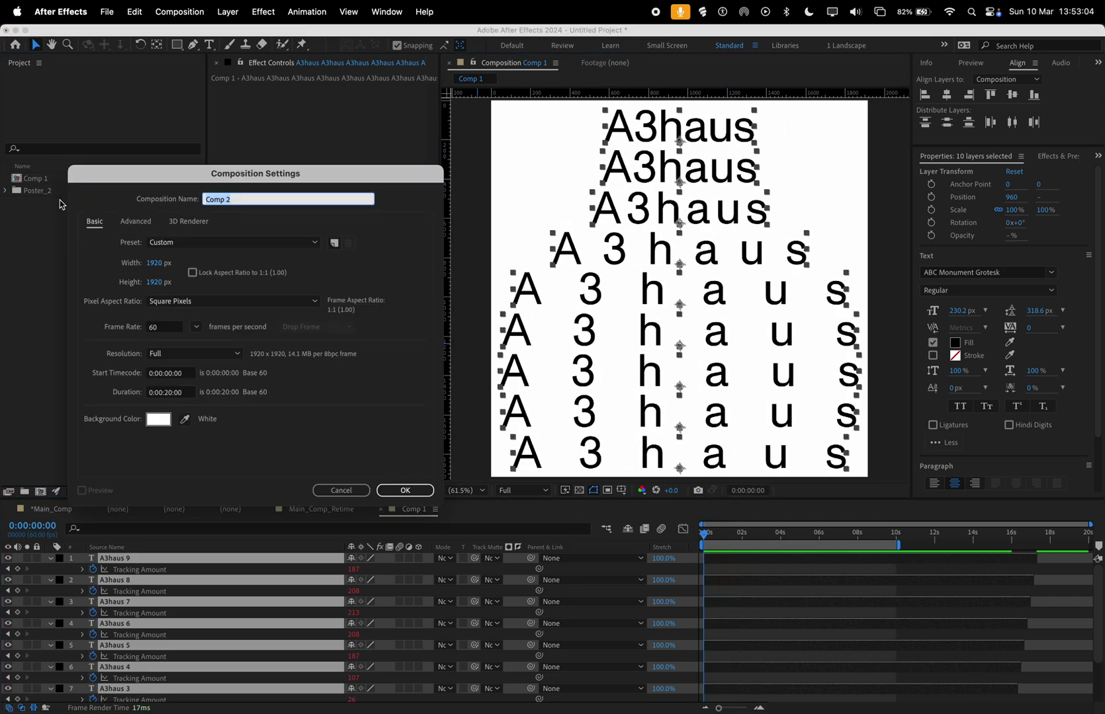
{"action": "left_click", "coordinate": [155, 283]}
{"action": "type", "text": "2700"}
{"action": "key", "text": "Return"}
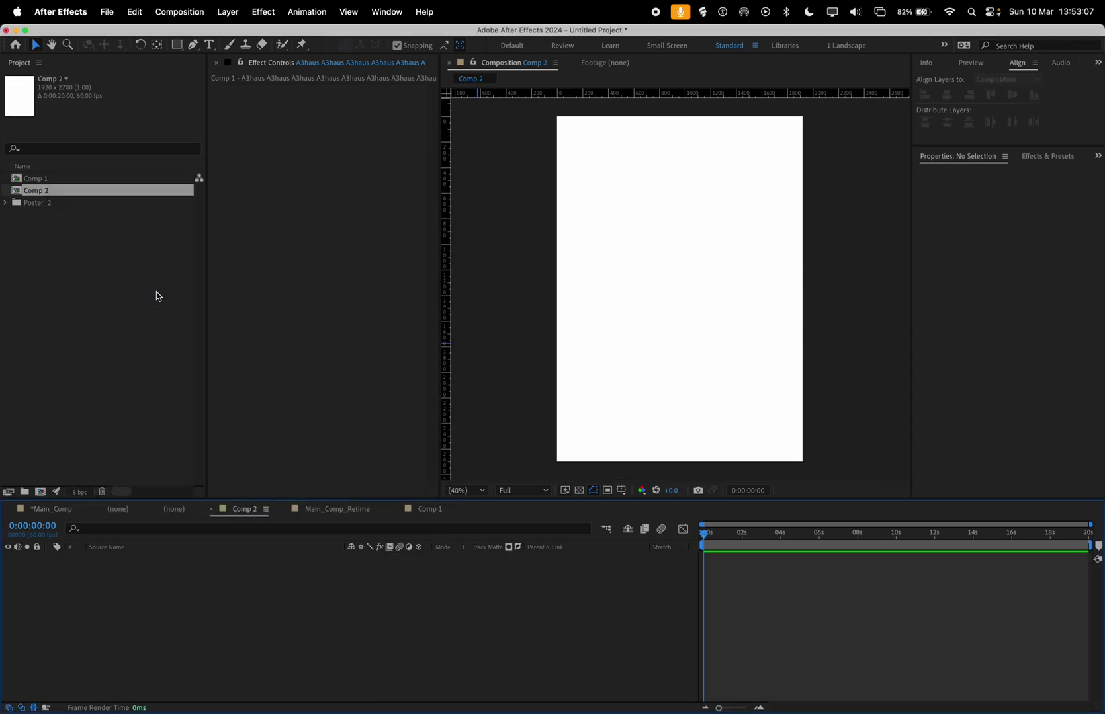
Add Comp 1 as a layer in Comp 2 and return to the start of the timeline.
{"action": "left_click", "coordinate": [45, 180]}
{"action": "left_click_drag", "start_coordinate": [269, 640], "coordinate": [271, 639]}
{"action": "left_click_drag", "start_coordinate": [736, 532], "coordinate": [704, 538]}
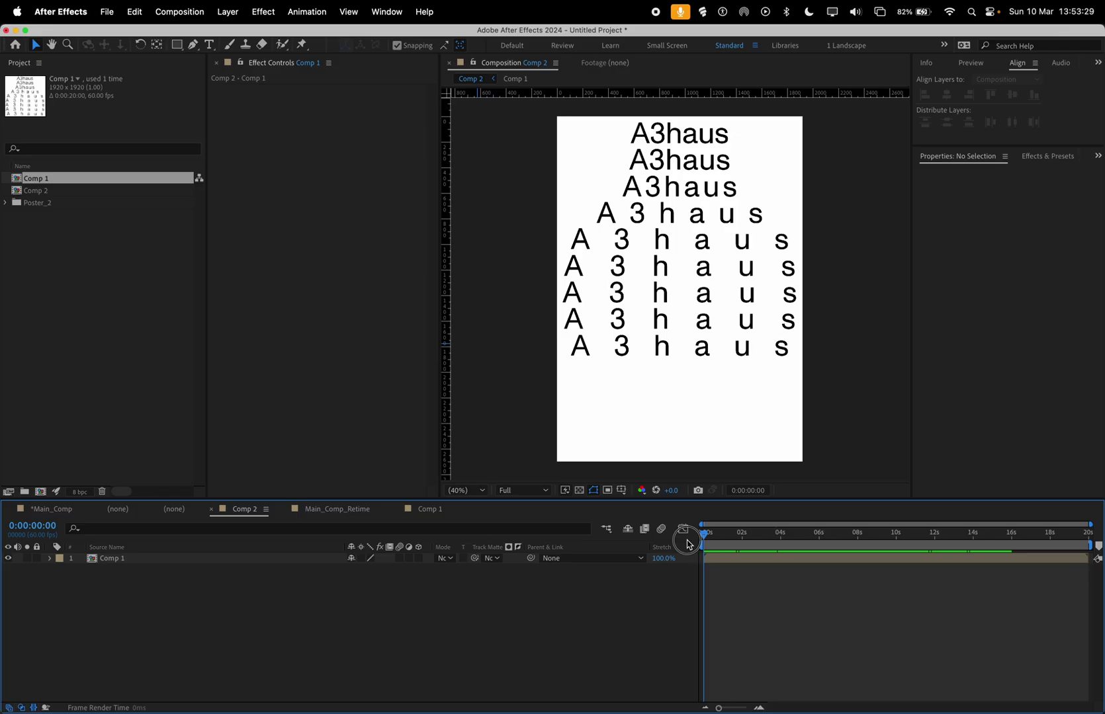